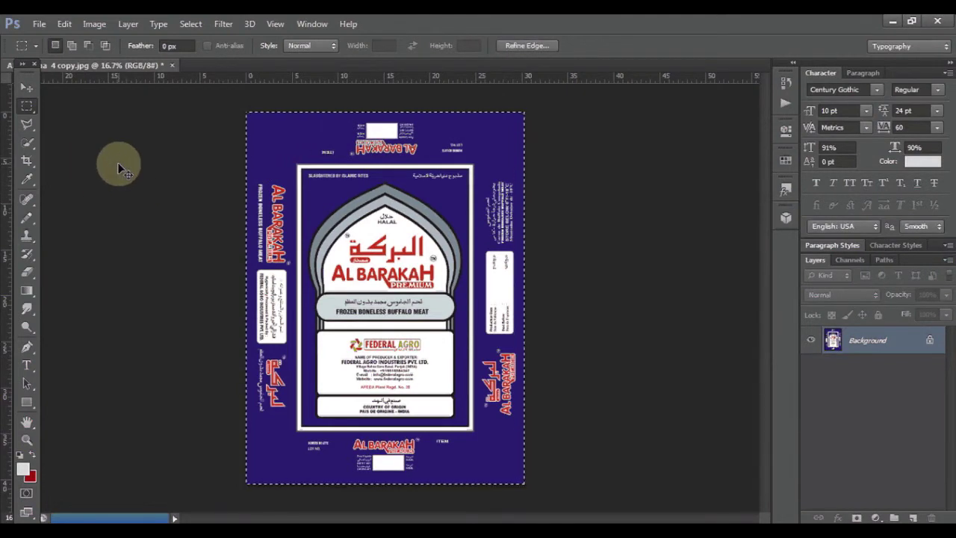
Create a new transparent document 5000 × 7000 pixels at 200 ppi.
{"action": "left_click", "coordinate": [39, 23]}
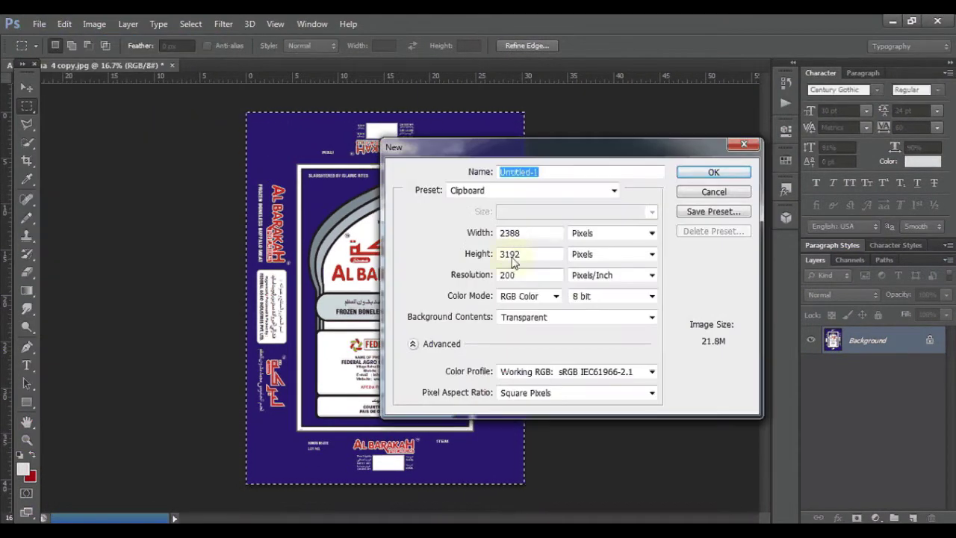
{"action": "left_click", "coordinate": [600, 316]}
{"action": "left_click", "coordinate": [523, 352]}
{"action": "double_click", "coordinate": [552, 234]}
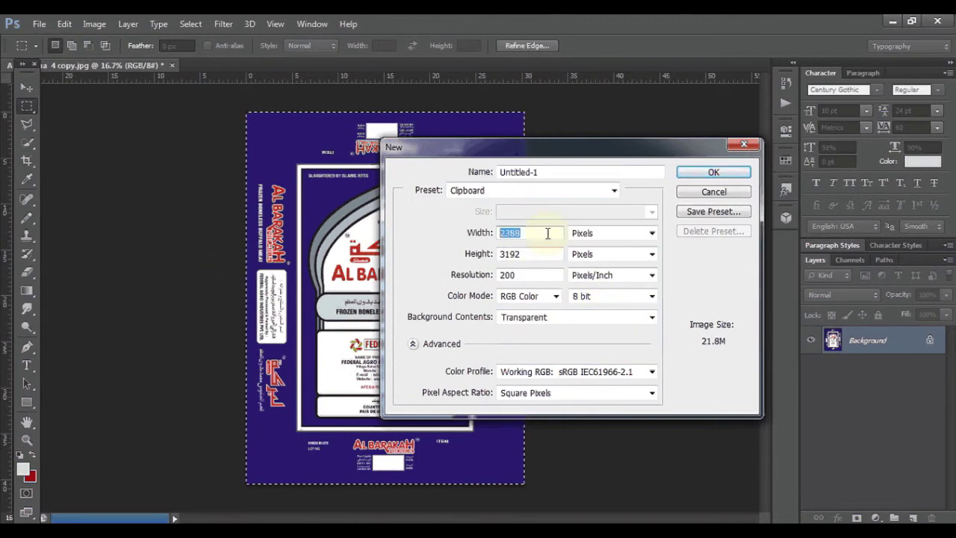
{"action": "type", "text": "5000"}
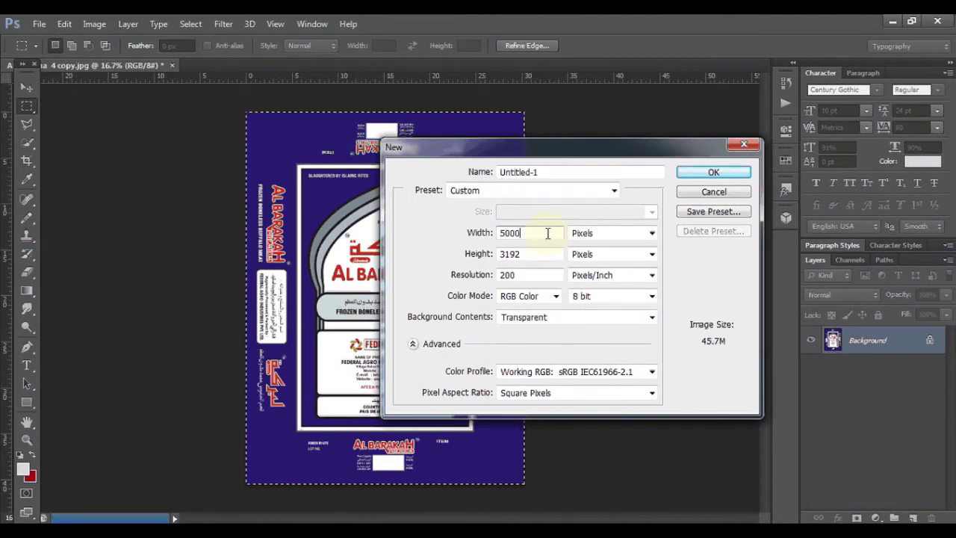
{"action": "double_click", "coordinate": [538, 255]}
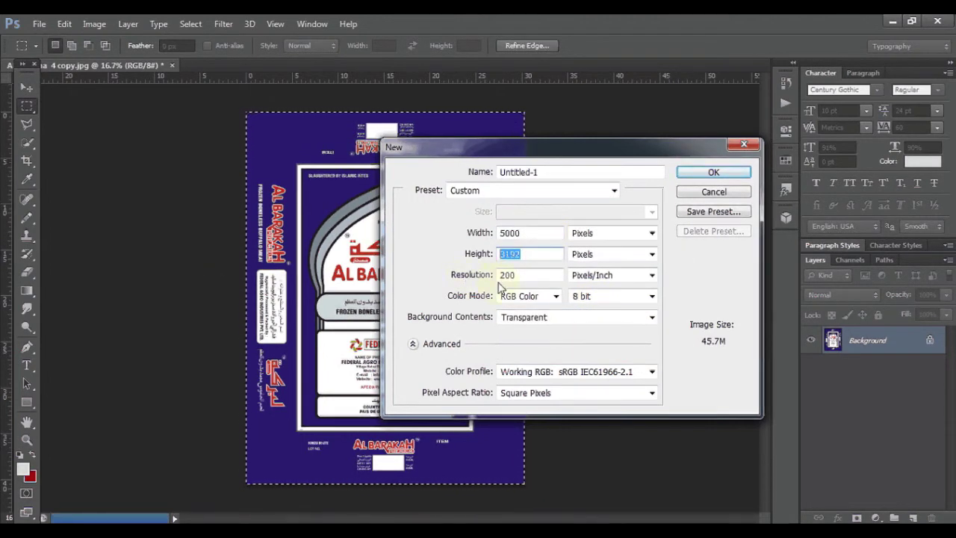
{"action": "type", "text": "7000"}
{"action": "left_click", "coordinate": [720, 172]}
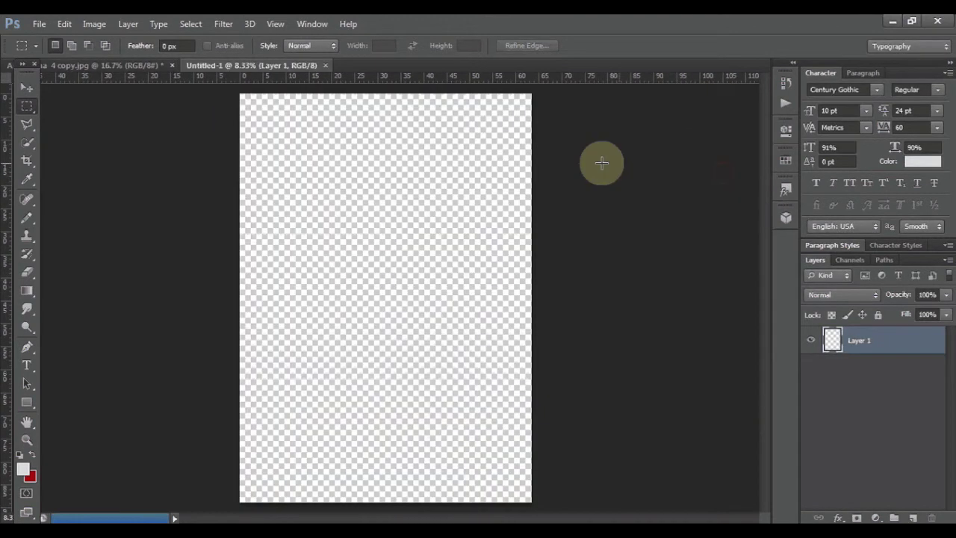
Paste the package into Layer 1 and again into new Layer 2, then add empty Layer 3 above Layer 1.
{"action": "key", "text": "ctrl+v"}
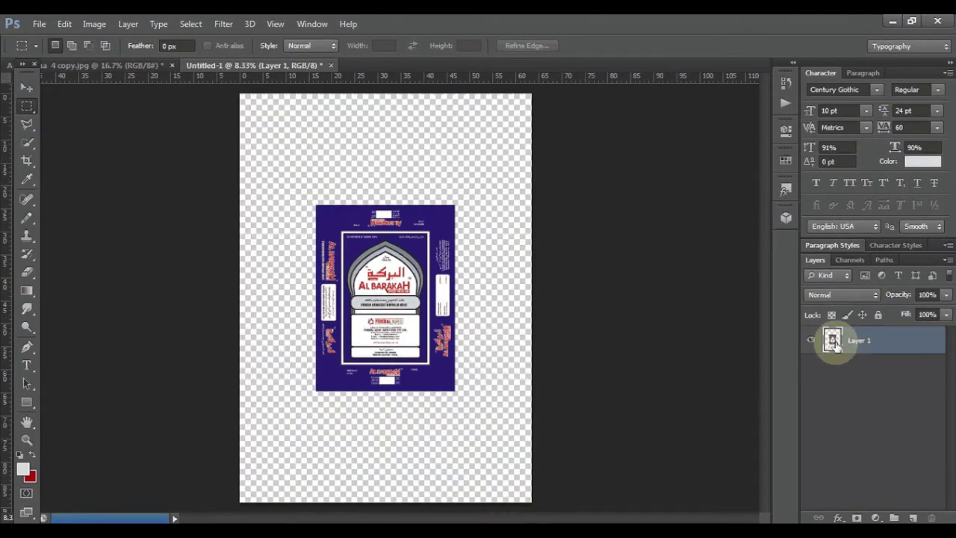
{"action": "key", "text": "ctrl+shift+n"}
{"action": "key", "text": "Return"}
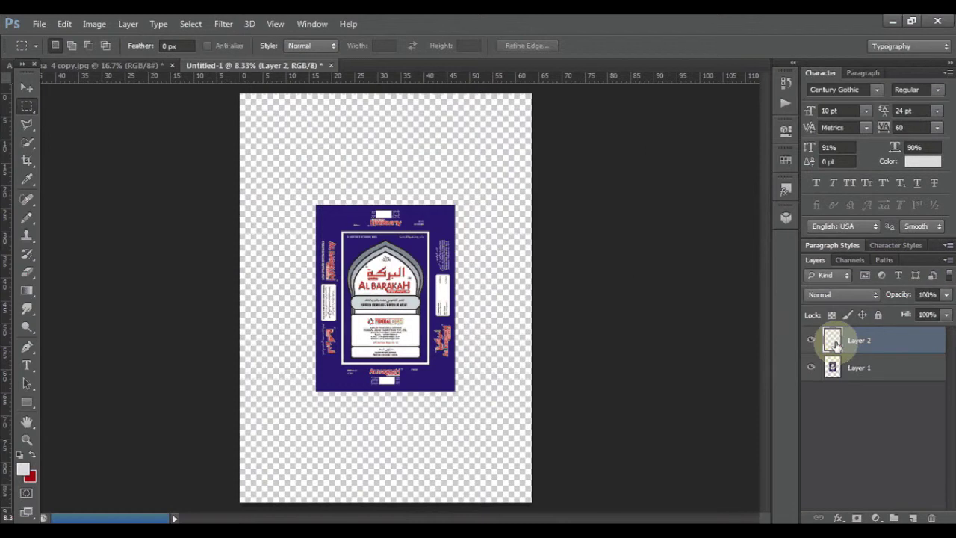
{"action": "key", "text": "ctrl+v"}
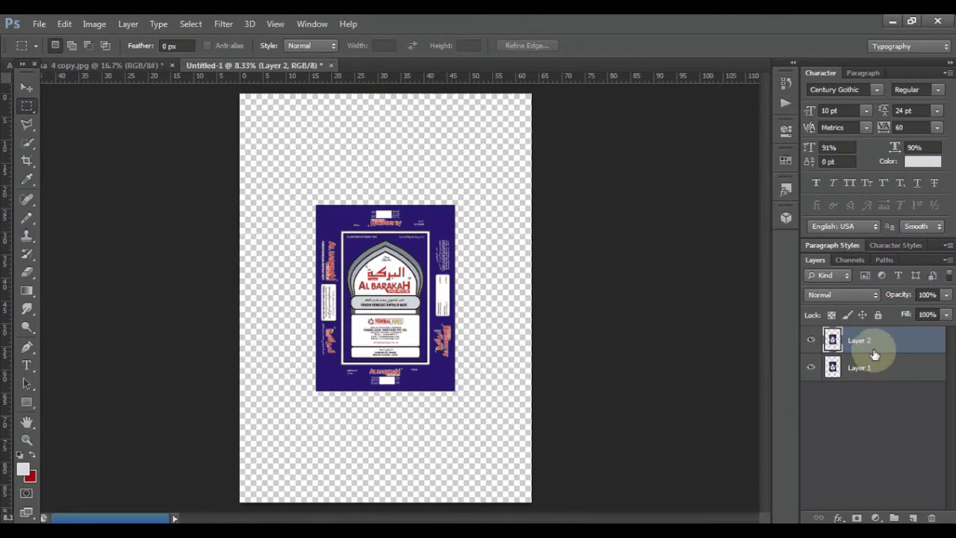
{"action": "left_click", "coordinate": [869, 371]}
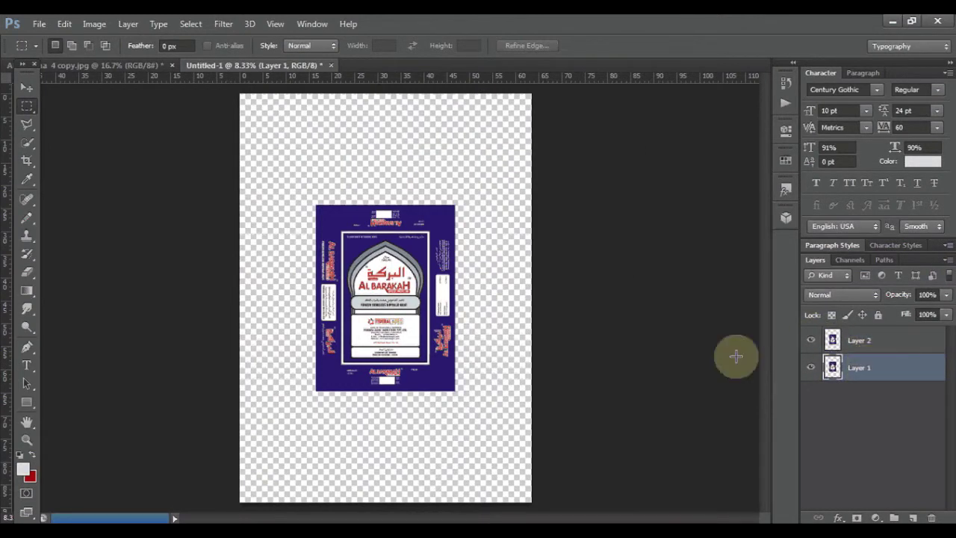
{"action": "key", "text": "ctrl+shift+n"}
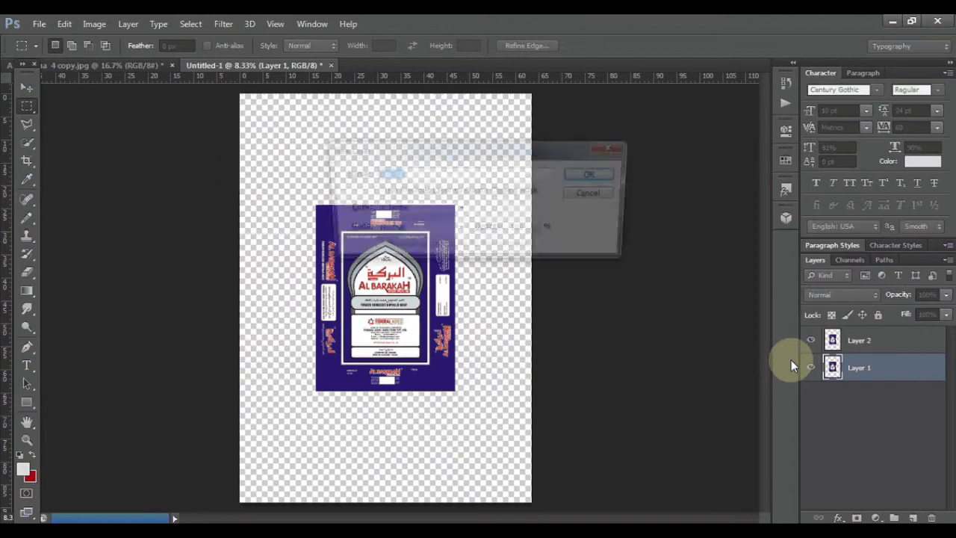
{"action": "key", "text": "Return"}
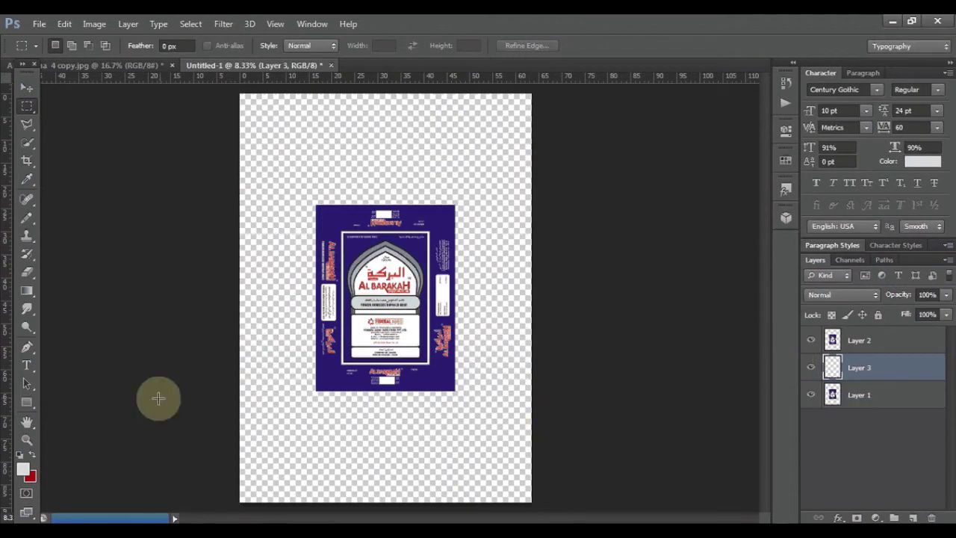
Set the foreground colour to bright red #ff434c.
{"action": "left_click", "coordinate": [31, 476]}
{"action": "left_click", "coordinate": [745, 164]}
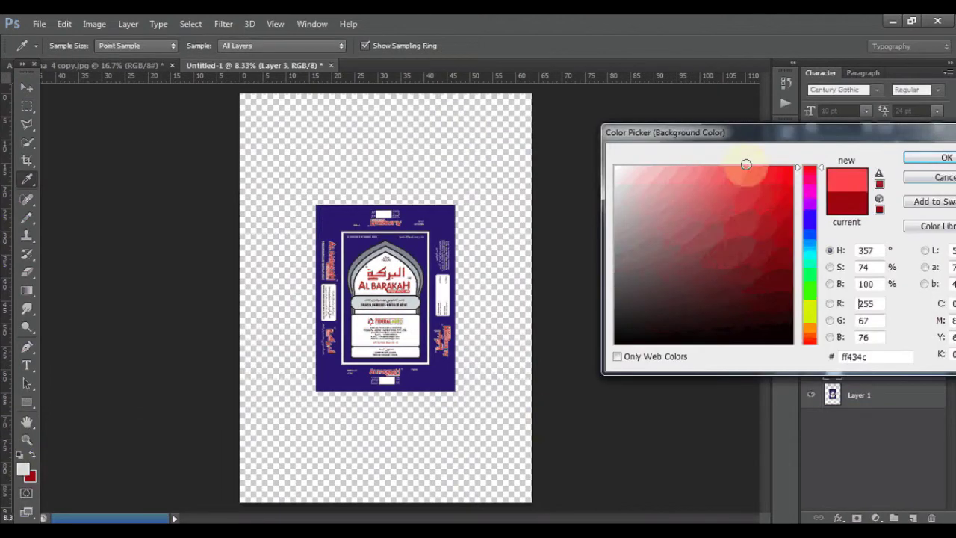
{"action": "left_click", "coordinate": [947, 158]}
{"action": "left_click", "coordinate": [34, 452]}
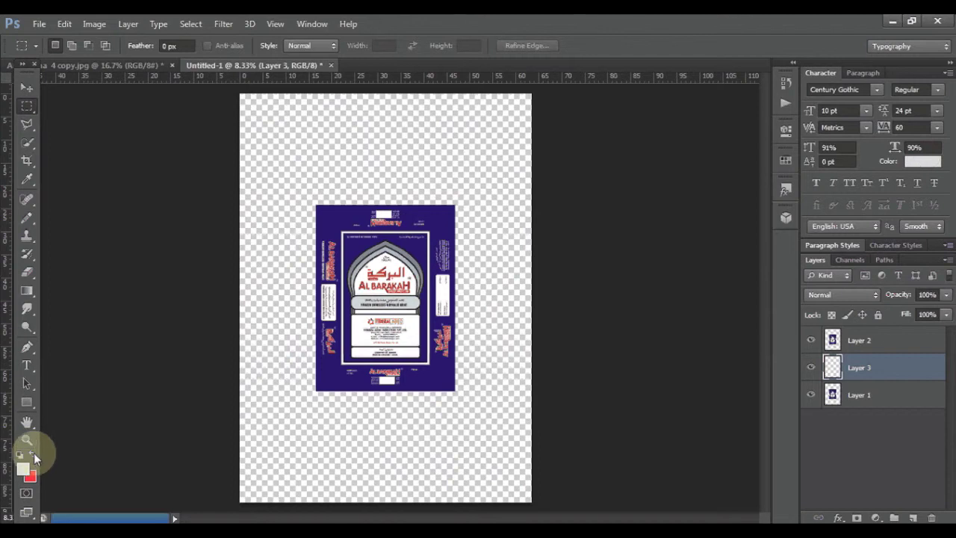
Fill Layer 3 with the red using the Paint Bucket, then make Layer 2 active.
{"action": "left_click_drag", "start_coordinate": [28, 290], "coordinate": [65, 295]}
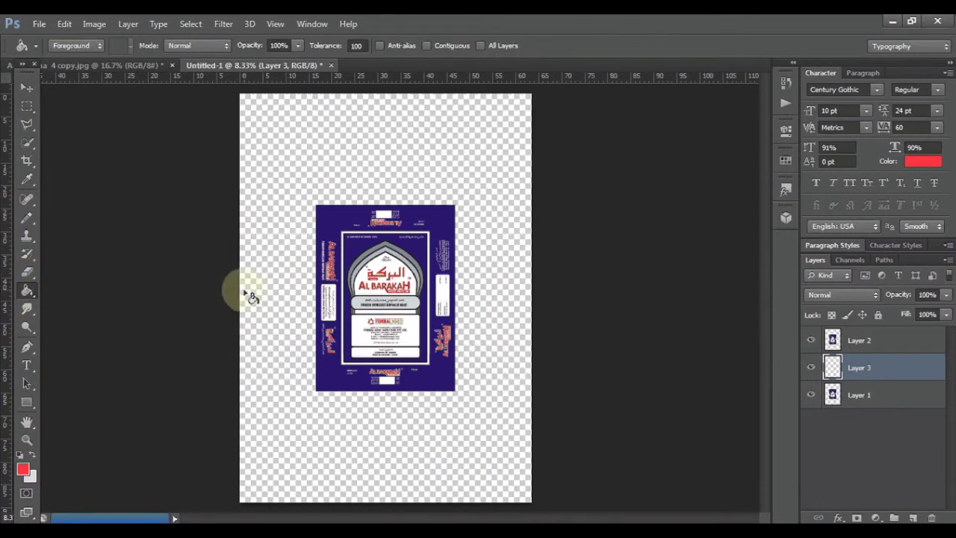
{"action": "left_click", "coordinate": [262, 300]}
{"action": "left_click", "coordinate": [839, 333]}
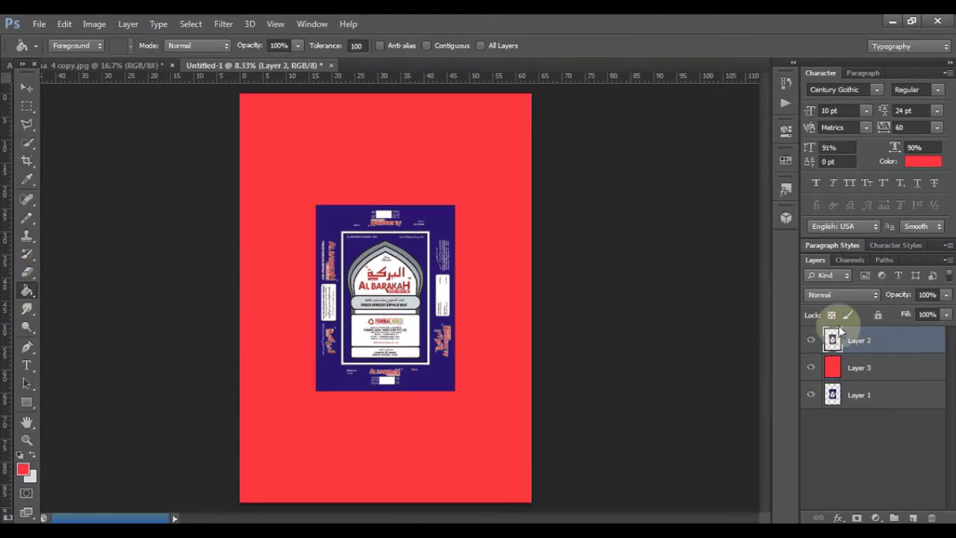
{"action": "left_click", "coordinate": [27, 87]}
Nudge the top package copy up-left, zoom in, and delete its top flap.
{"action": "left_click_drag", "start_coordinate": [387, 295], "coordinate": [373, 274]}
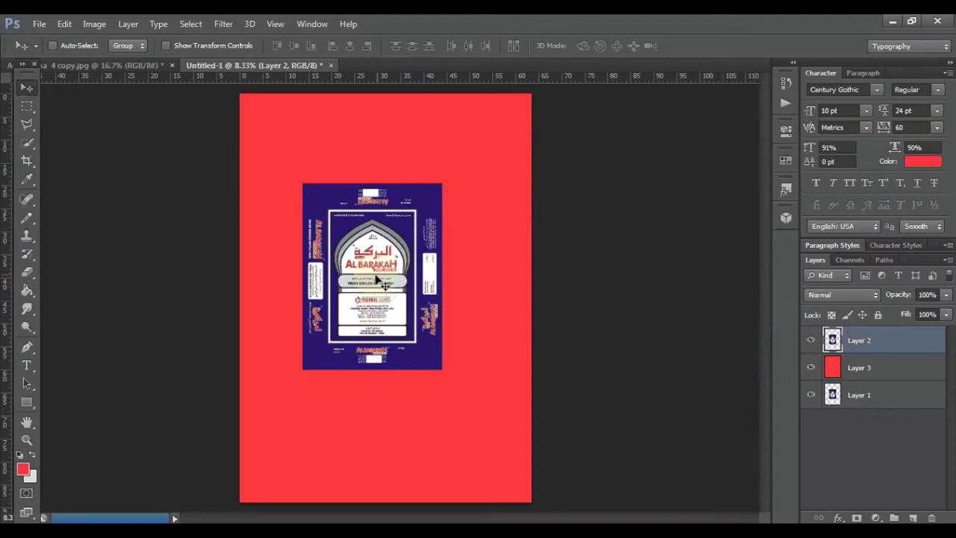
{"action": "left_click", "coordinate": [27, 440]}
{"action": "left_click_drag", "start_coordinate": [378, 203], "coordinate": [442, 236]}
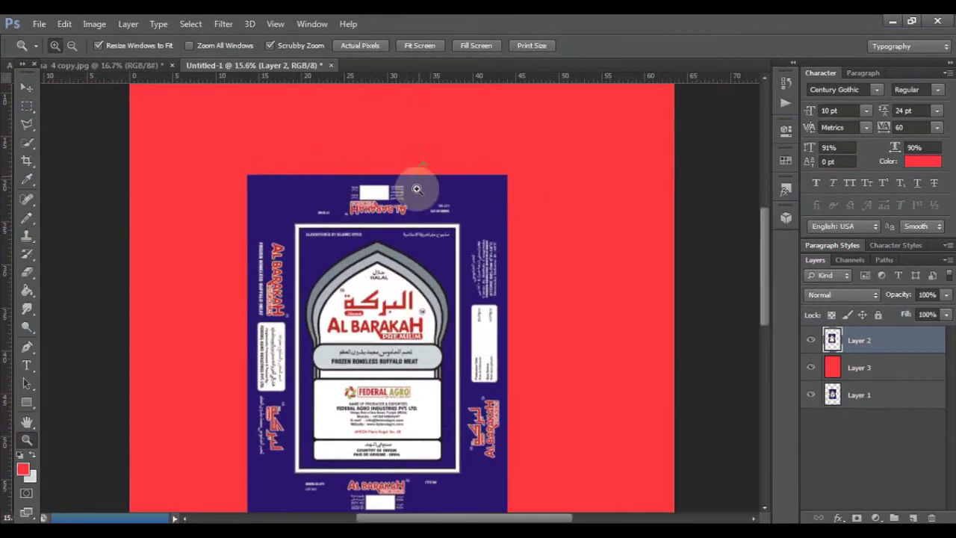
{"action": "key", "text": "m"}
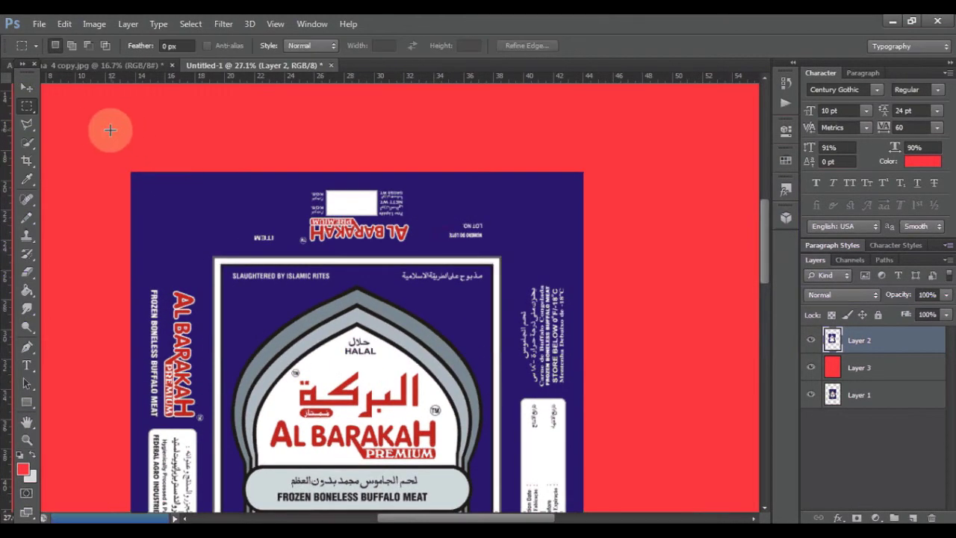
{"action": "left_click_drag", "start_coordinate": [98, 127], "coordinate": [652, 246]}
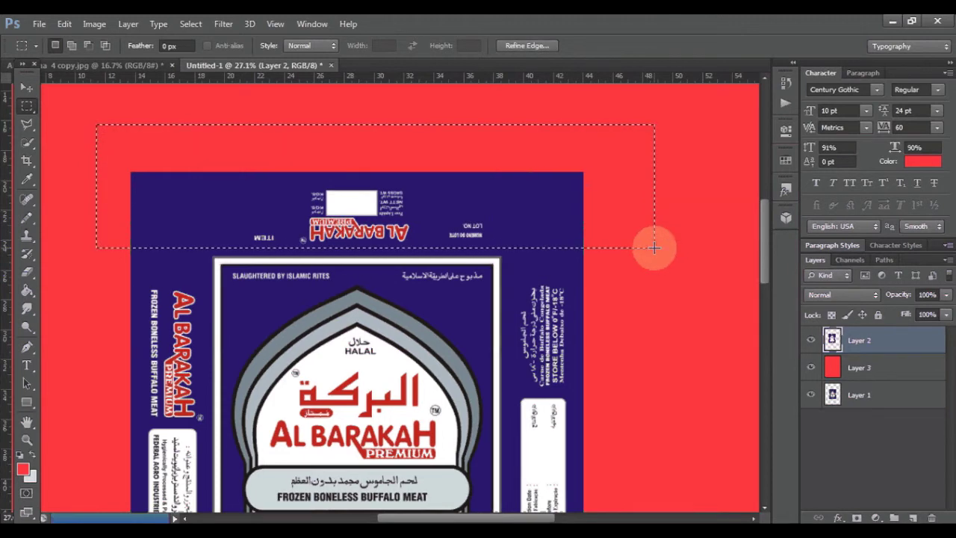
{"action": "key", "text": "Delete"}
{"action": "key", "text": "ctrl+d"}
Delete the package's right flap and bottom lot-number strip.
{"action": "scroll", "coordinate": [654, 246], "scroll_direction": "down", "scroll_amount": 3}
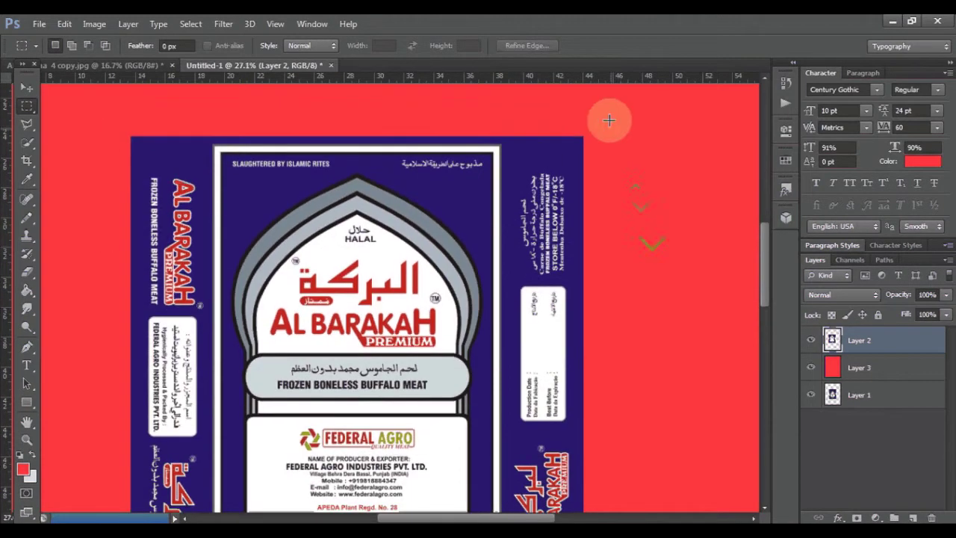
{"action": "left_click_drag", "start_coordinate": [609, 120], "coordinate": [508, 477]}
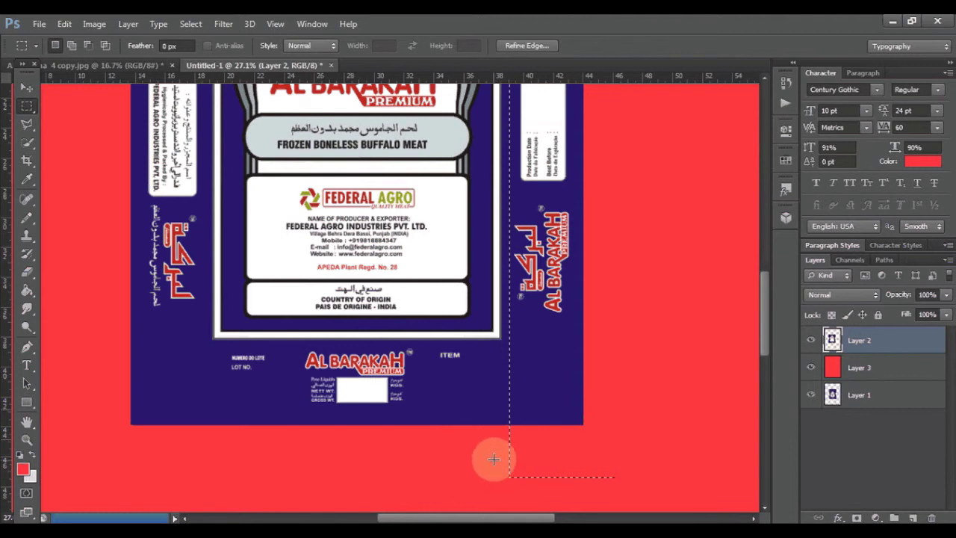
{"action": "key", "text": "Delete"}
{"action": "scroll", "coordinate": [523, 426], "scroll_direction": "down", "scroll_amount": 1}
{"action": "left_click_drag", "start_coordinate": [553, 431], "coordinate": [82, 312]}
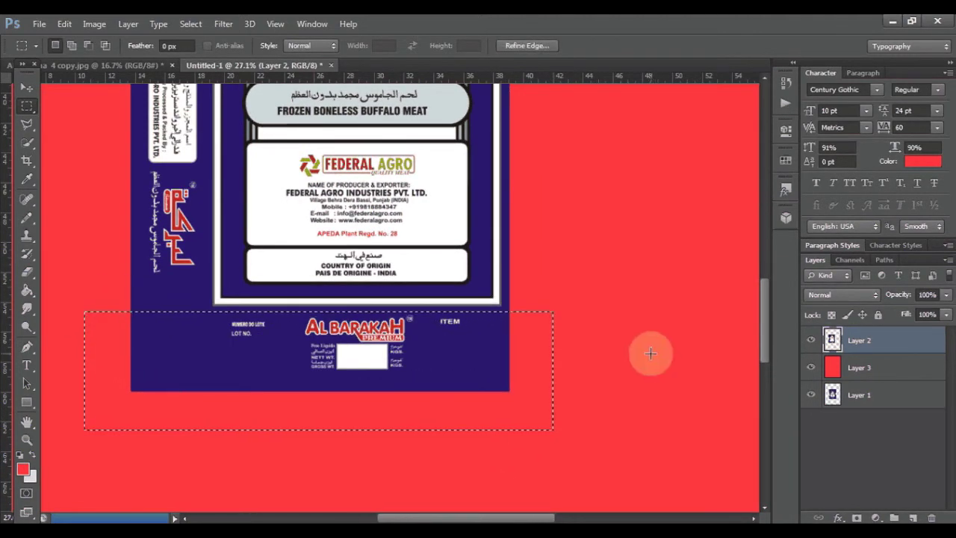
{"action": "key", "text": "Delete"}
{"action": "key", "text": "ctrl+d"}
Zoom back out and move the trimmed package up and right.
{"action": "scroll", "coordinate": [190, 420], "scroll_direction": "up", "scroll_amount": 1}
{"action": "left_click", "coordinate": [27, 440]}
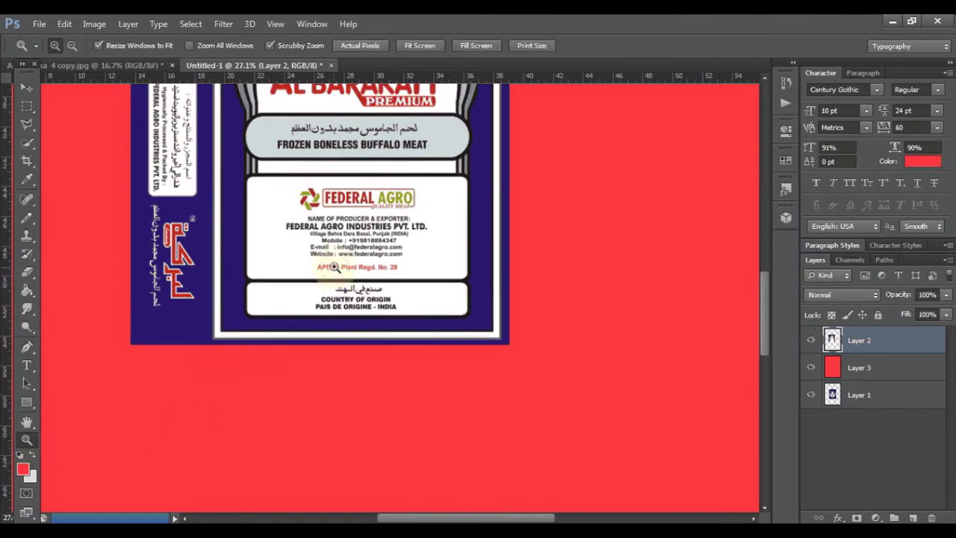
{"action": "left_click", "coordinate": [334, 297], "text": "alt"}
{"action": "left_click", "coordinate": [334, 297], "text": "alt"}
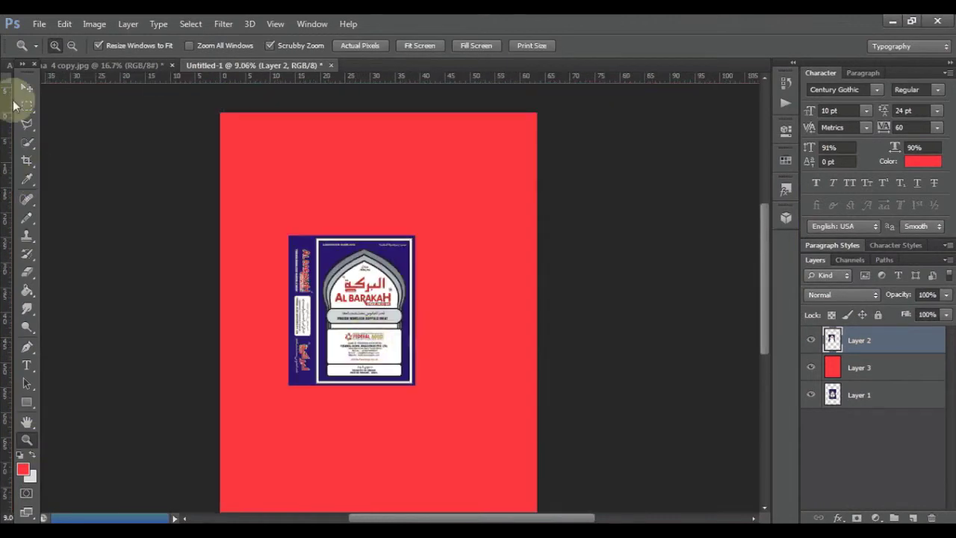
{"action": "left_click", "coordinate": [27, 86]}
{"action": "left_click_drag", "start_coordinate": [361, 328], "coordinate": [388, 276]}
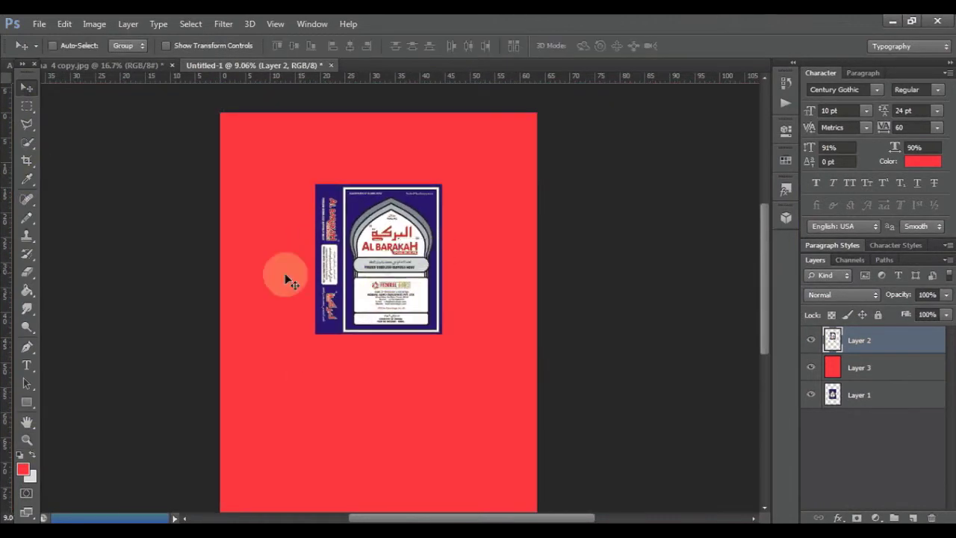
Skew Layer 2's right-side corners so the label's top and bottom edges slant, then apply.
{"action": "left_click", "coordinate": [68, 24]}
{"action": "mouse_move", "coordinate": [110, 285]}
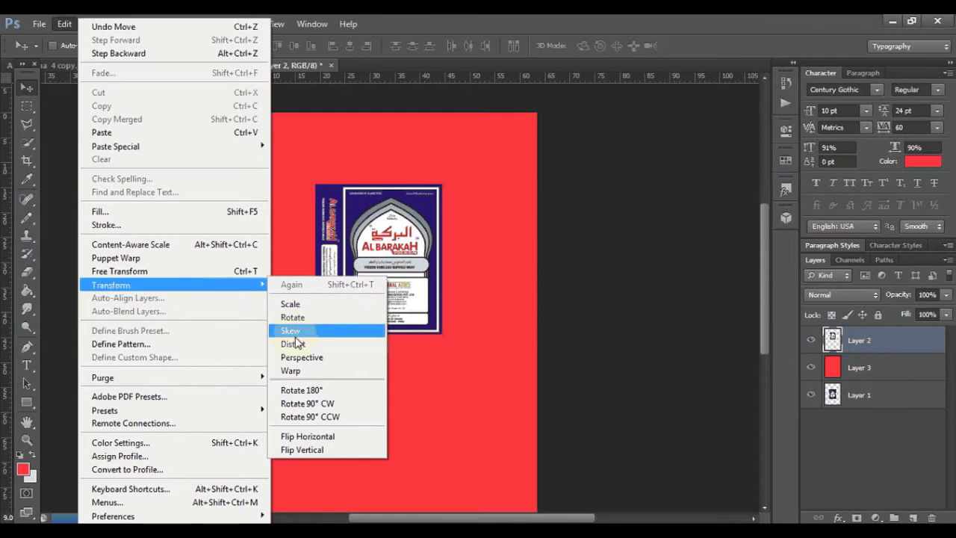
{"action": "left_click", "coordinate": [297, 337]}
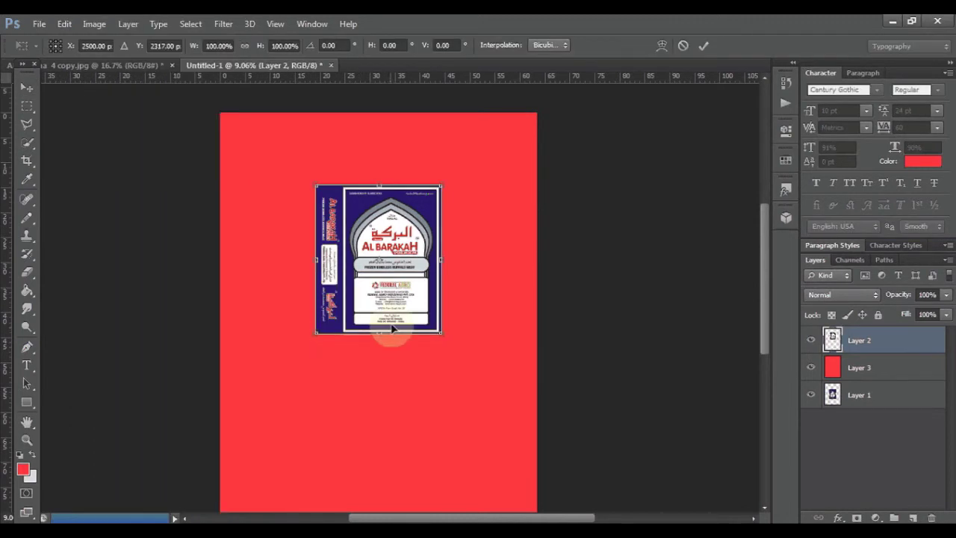
{"action": "left_click_drag", "start_coordinate": [442, 334], "coordinate": [441, 316]}
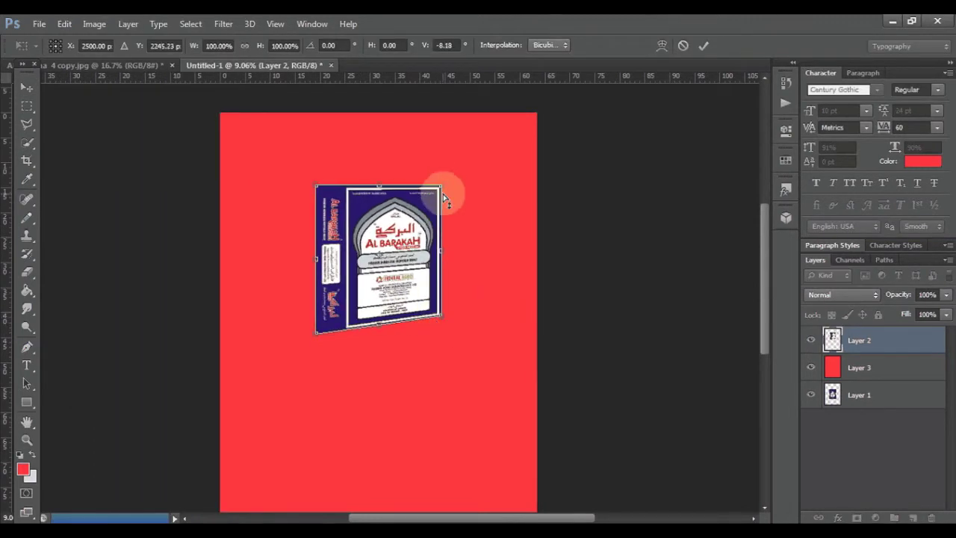
{"action": "left_click_drag", "start_coordinate": [443, 191], "coordinate": [442, 194]}
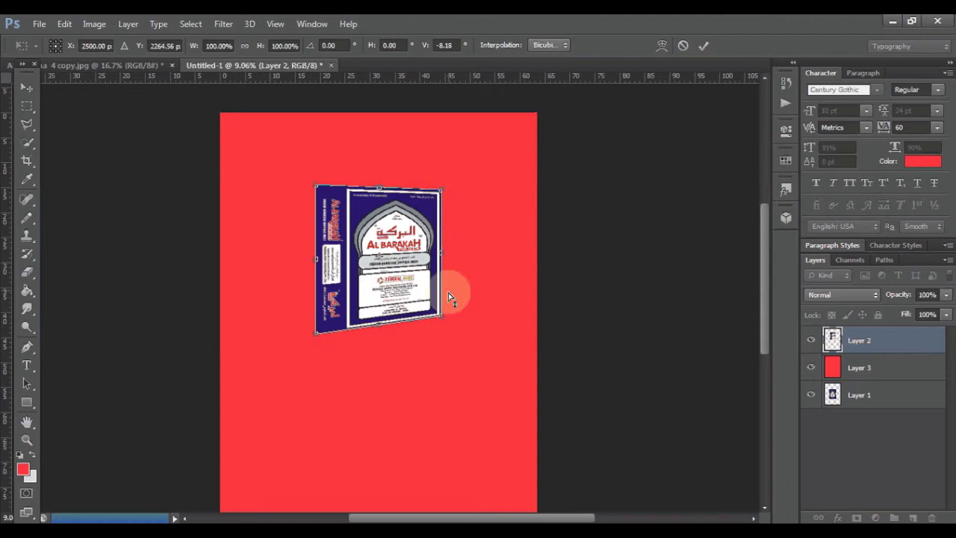
{"action": "left_click_drag", "start_coordinate": [440, 313], "coordinate": [441, 314]}
{"action": "left_click_drag", "start_coordinate": [441, 192], "coordinate": [442, 198]}
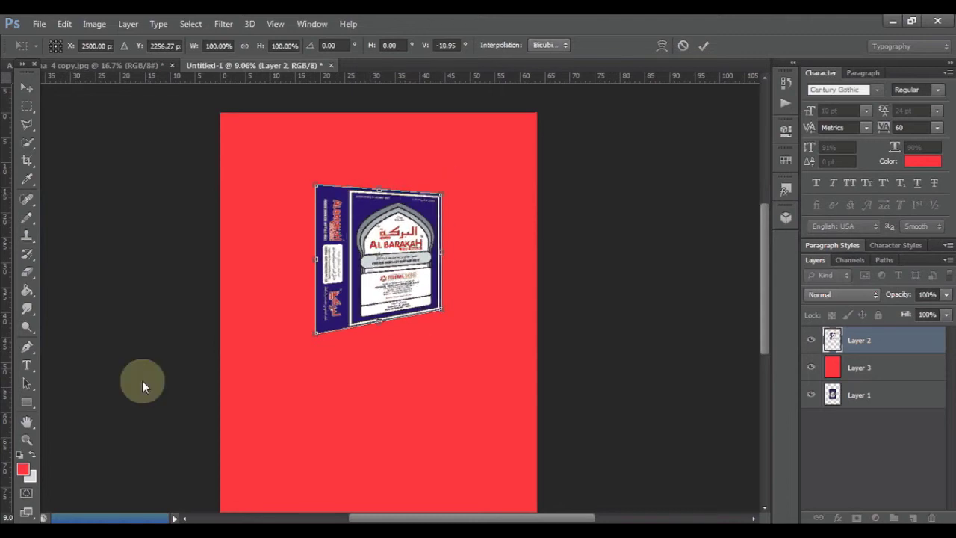
{"action": "left_click", "coordinate": [27, 114]}
{"action": "left_click", "coordinate": [432, 221]}
Confirm the skew, zoom in, and select the label's left side strip.
{"action": "key", "text": "z"}
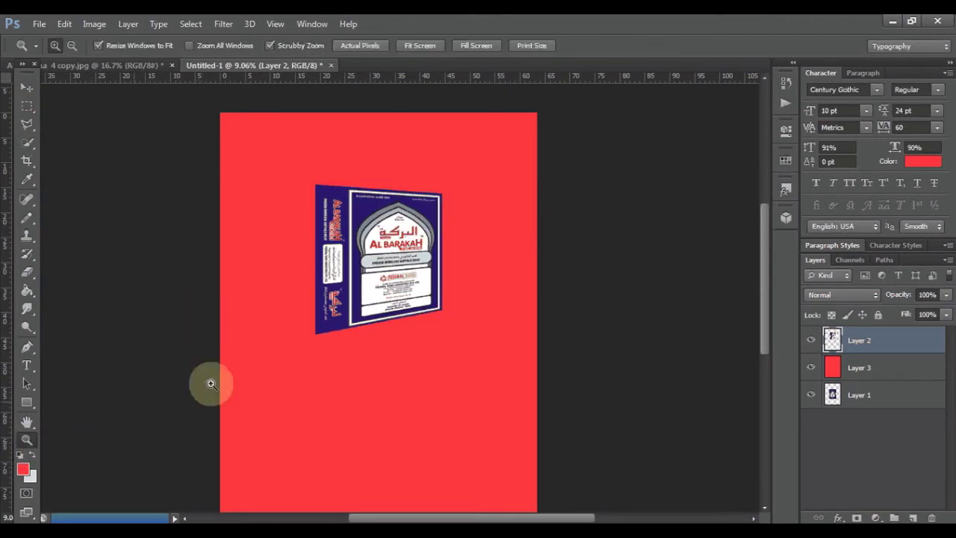
{"action": "left_click", "coordinate": [357, 241]}
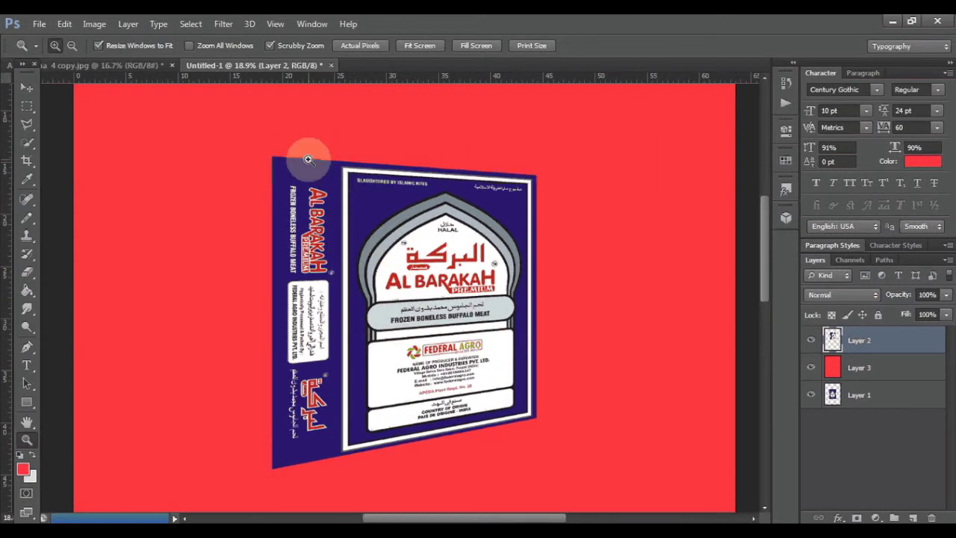
{"action": "left_click", "coordinate": [27, 105]}
{"action": "mouse_move", "coordinate": [261, 153]}
{"action": "left_mouse_down"}
{"action": "mouse_move", "coordinate": [305, 287]}
{"action": "mouse_move", "coordinate": [309, 480]}
{"action": "mouse_move", "coordinate": [337, 476]}
{"action": "left_mouse_up"}
Free-transform the side strip, pulling its top and bottom left corners inward to slant it.
{"action": "left_click", "coordinate": [38, 24]}
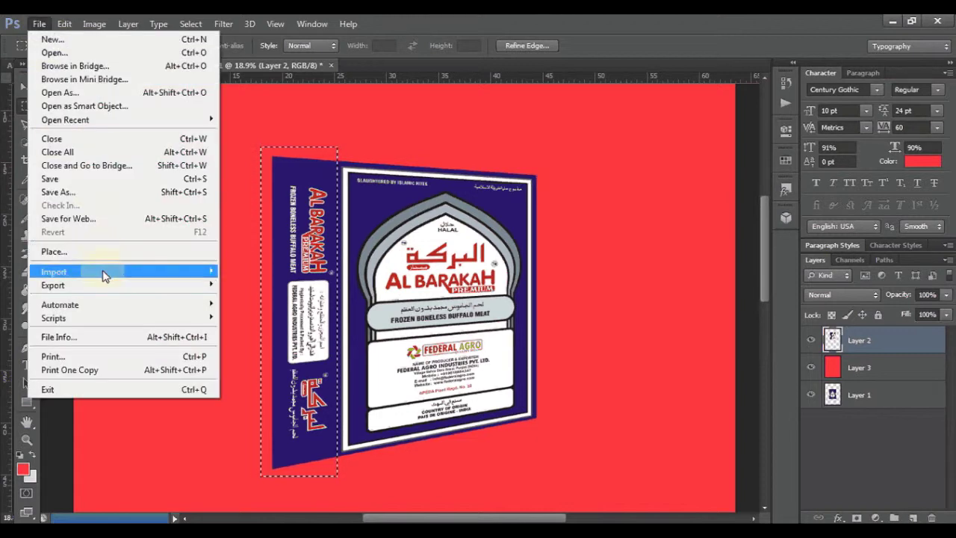
{"action": "mouse_move", "coordinate": [176, 285]}
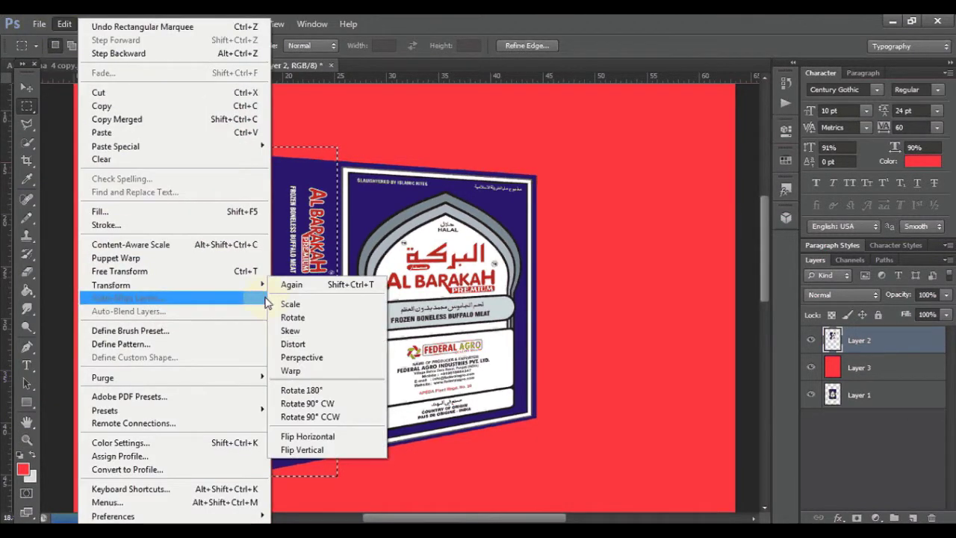
{"action": "left_click", "coordinate": [132, 272]}
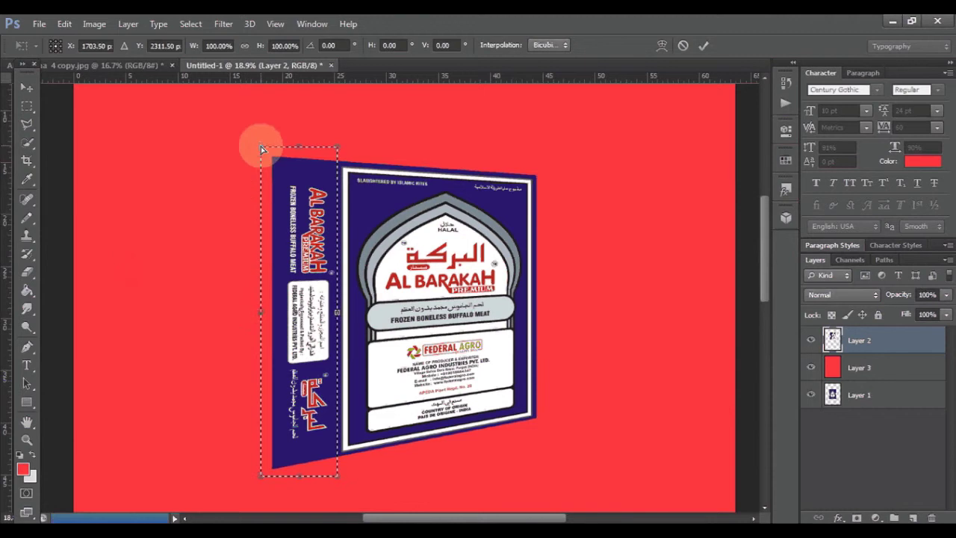
{"action": "left_click_drag", "start_coordinate": [261, 149], "coordinate": [281, 164]}
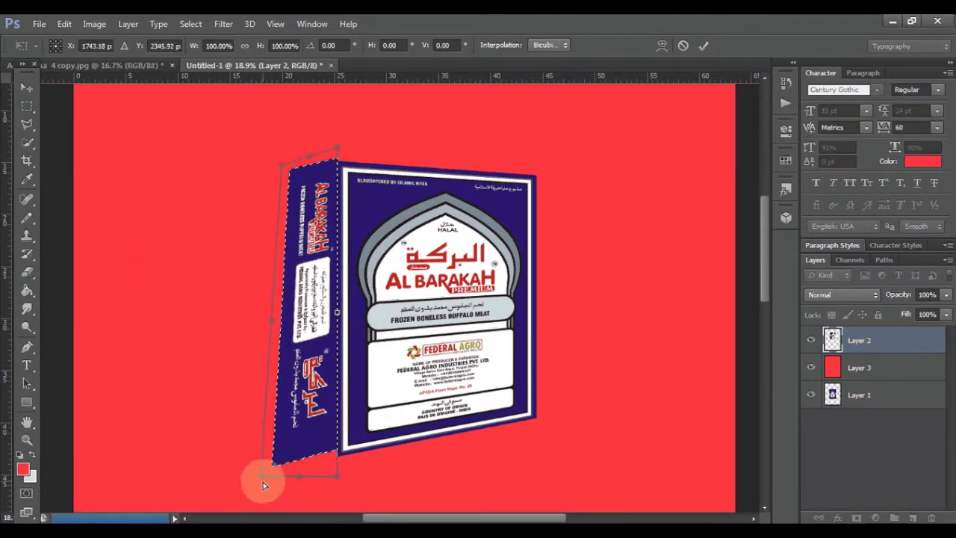
{"action": "left_click_drag", "start_coordinate": [263, 482], "coordinate": [289, 441]}
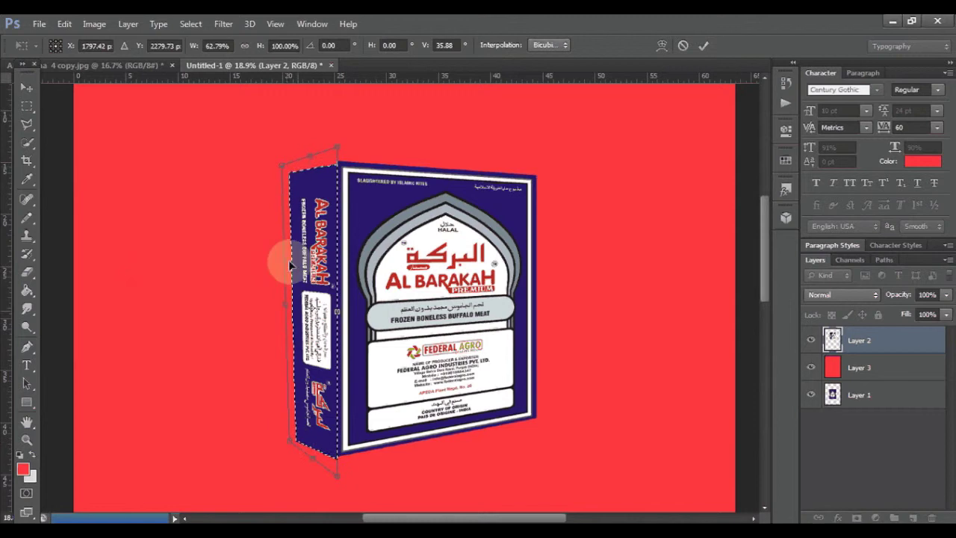
{"action": "left_click_drag", "start_coordinate": [284, 167], "coordinate": [291, 171]}
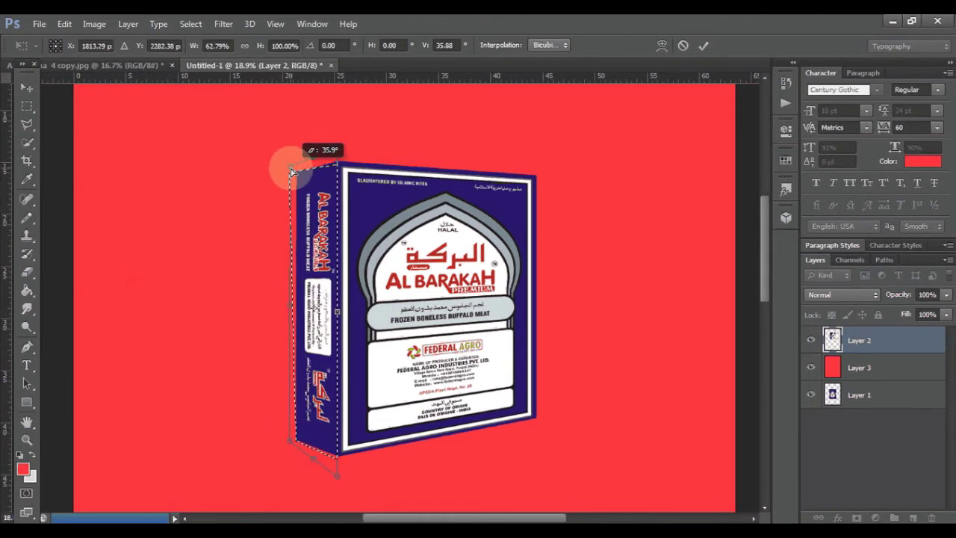
{"action": "left_click_drag", "start_coordinate": [291, 171], "coordinate": [288, 166]}
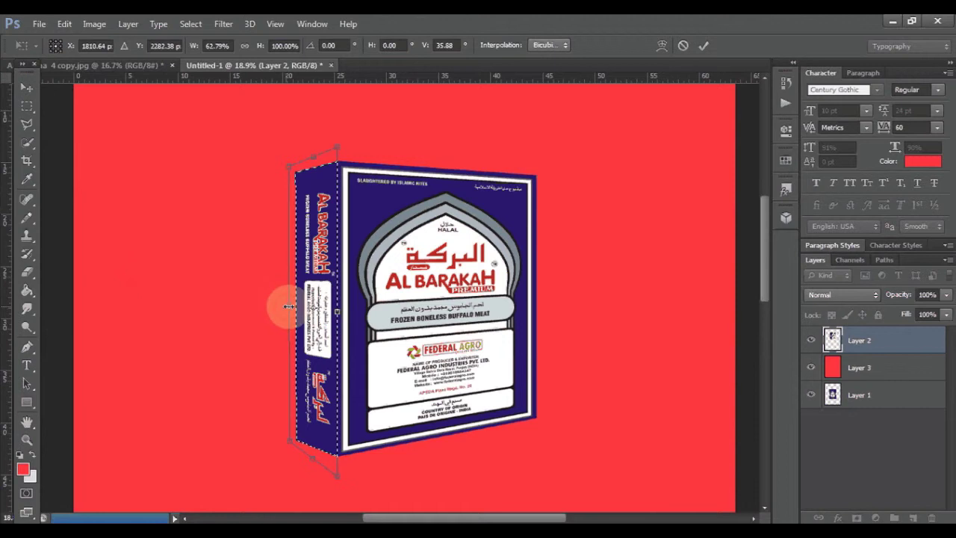
Narrow the side strip to about 42% width, align its top with the box, and apply.
{"action": "left_click_drag", "start_coordinate": [288, 306], "coordinate": [302, 307]}
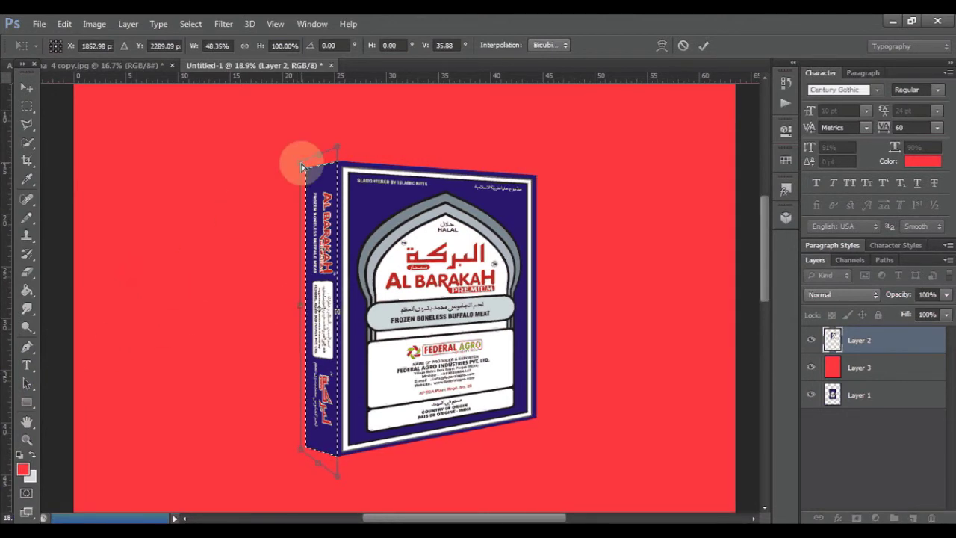
{"action": "left_click_drag", "start_coordinate": [302, 166], "coordinate": [303, 166]}
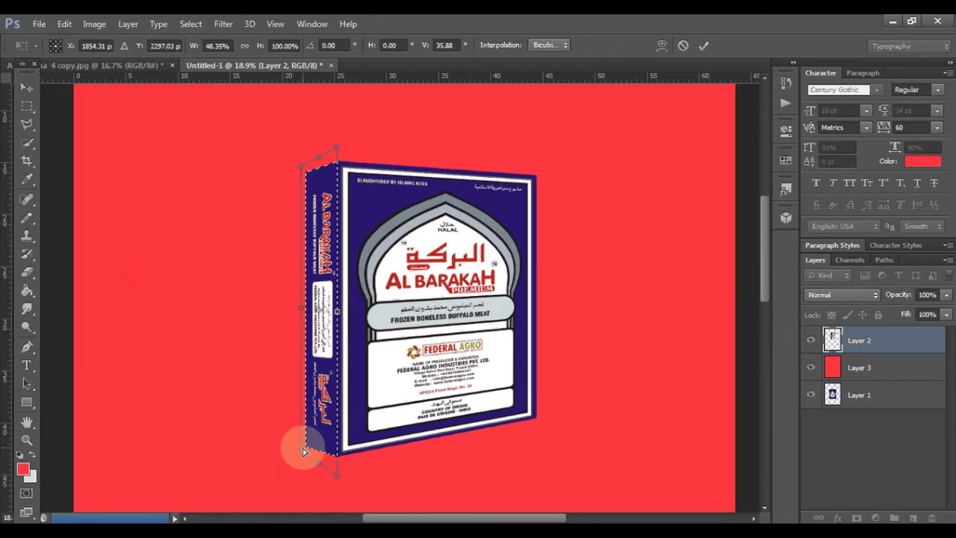
{"action": "left_click_drag", "start_coordinate": [304, 449], "coordinate": [301, 448]}
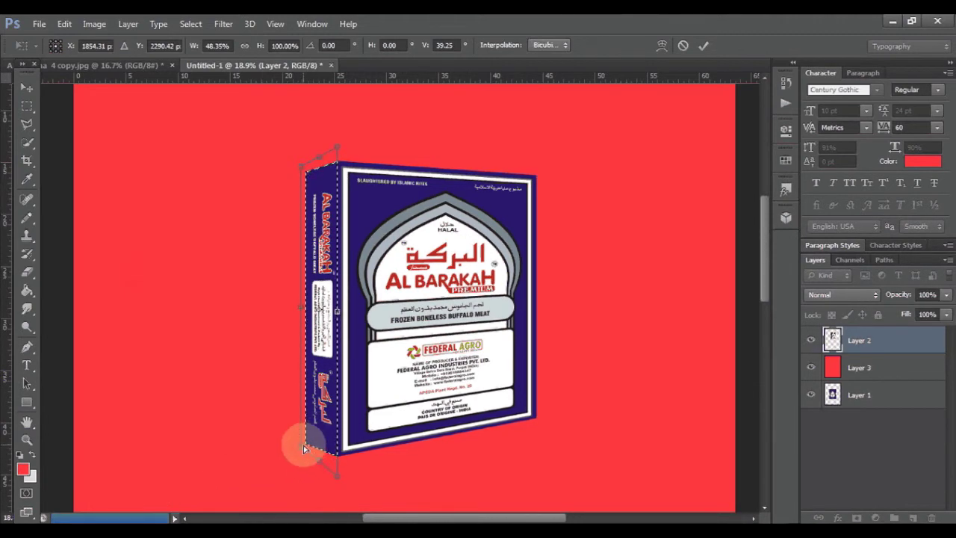
{"action": "left_click_drag", "start_coordinate": [303, 449], "coordinate": [309, 444]}
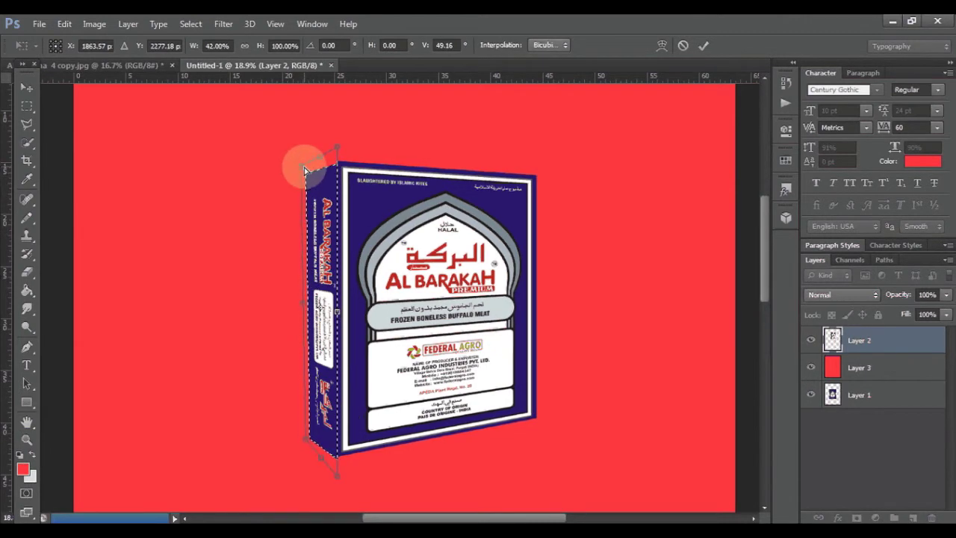
{"action": "left_click_drag", "start_coordinate": [304, 170], "coordinate": [306, 175]}
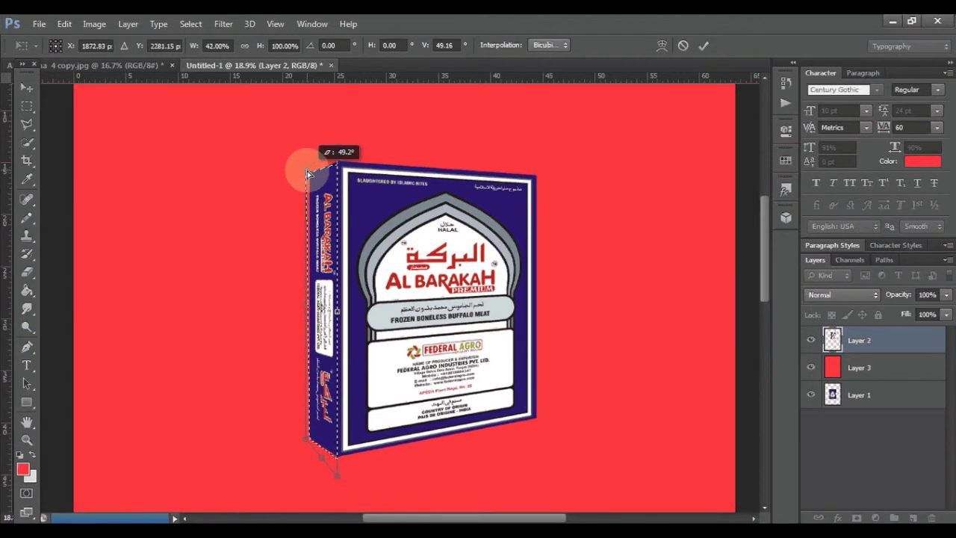
{"action": "left_click", "coordinate": [27, 105]}
{"action": "key", "text": "Return"}
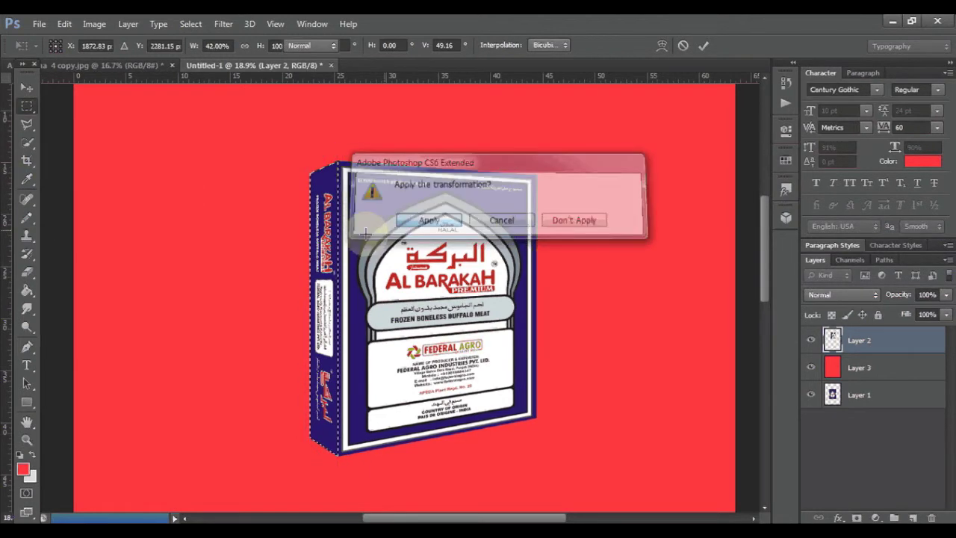
Inspect the box's top edge up close, deselect the strip, and move the box up-left.
{"action": "left_click", "coordinate": [27, 439]}
{"action": "left_click_drag", "start_coordinate": [363, 159], "coordinate": [416, 202]}
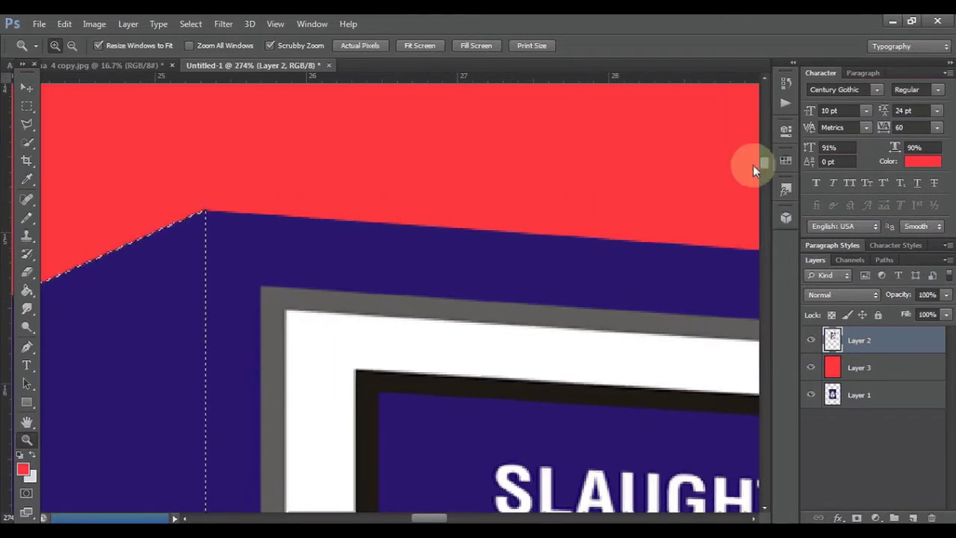
{"action": "mouse_move", "coordinate": [764, 164]}
{"action": "left_mouse_down"}
{"action": "mouse_move", "coordinate": [760, 284]}
{"action": "mouse_move", "coordinate": [752, 160]}
{"action": "mouse_move", "coordinate": [273, 406]}
{"action": "mouse_move", "coordinate": [456, 388]}
{"action": "mouse_move", "coordinate": [420, 357]}
{"action": "left_mouse_up"}
{"action": "scroll", "coordinate": [457, 387], "scroll_direction": "down", "scroll_amount": 5}
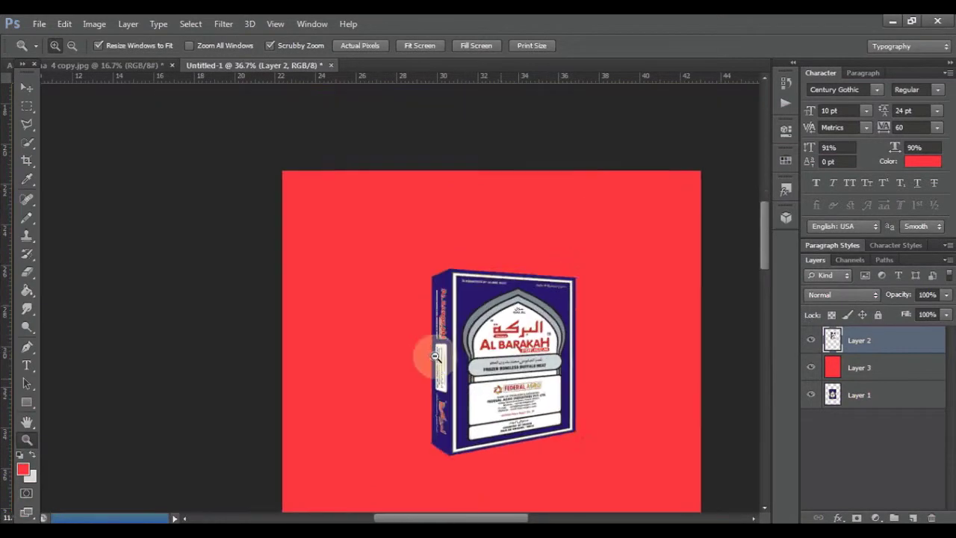
{"action": "left_click_drag", "start_coordinate": [459, 518], "coordinate": [493, 518]}
{"action": "left_click", "coordinate": [27, 106]}
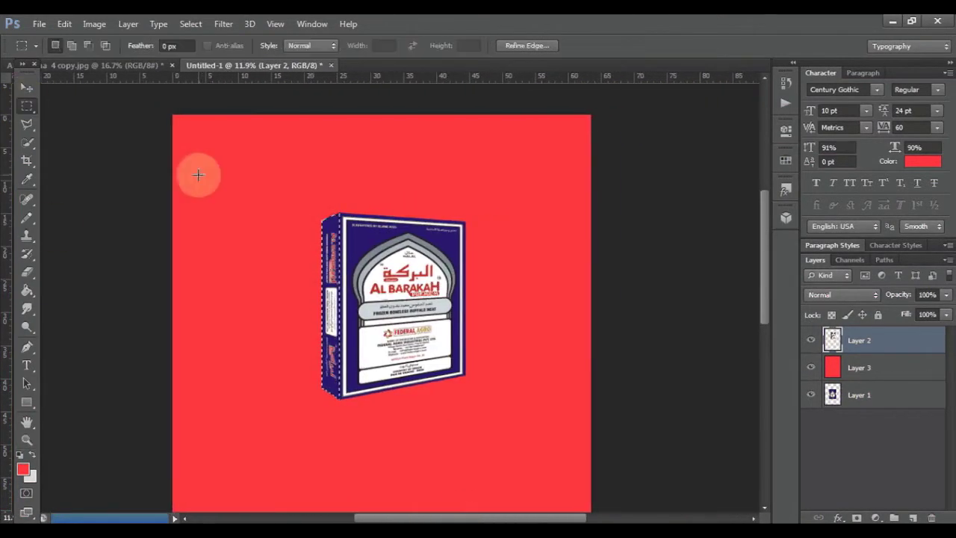
{"action": "left_click", "coordinate": [26, 88]}
{"action": "mouse_move", "coordinate": [328, 319]}
{"action": "left_mouse_down"}
{"action": "mouse_move", "coordinate": [297, 261]}
{"action": "mouse_move", "coordinate": [304, 287]}
{"action": "left_mouse_up"}
Duplicate the box layer, flip the copy vertically, and place it beneath the box.
{"action": "right_click", "coordinate": [853, 340]}
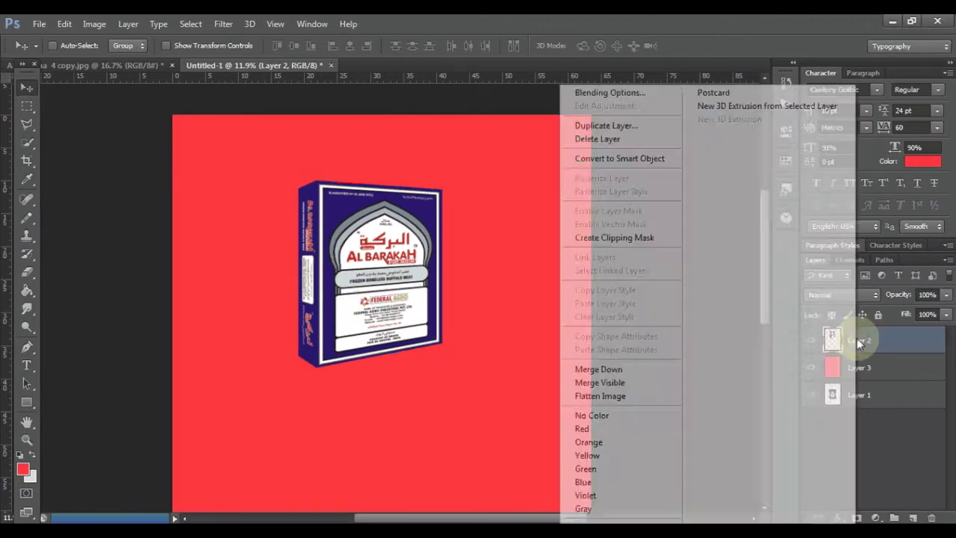
{"action": "left_click", "coordinate": [614, 132]}
{"action": "left_click", "coordinate": [617, 171]}
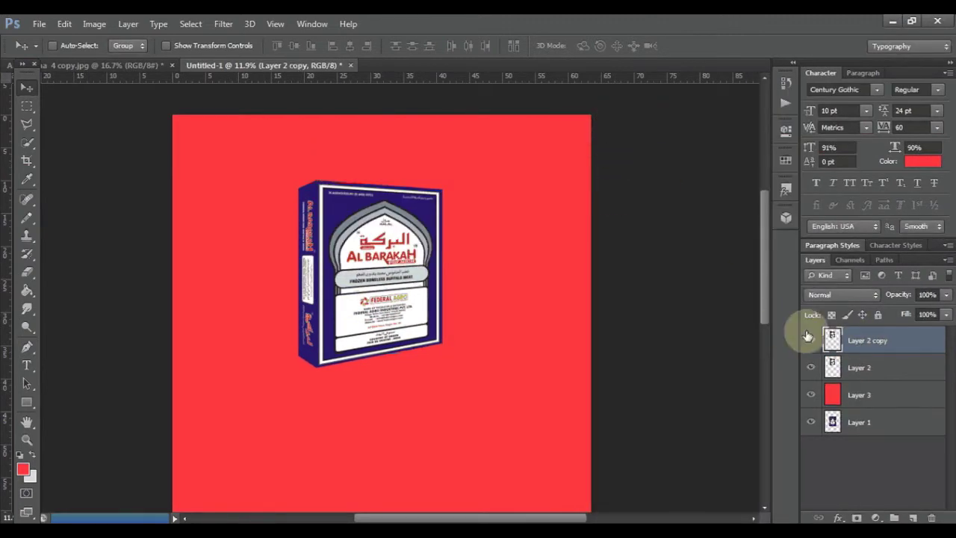
{"action": "left_click", "coordinate": [64, 23]}
{"action": "mouse_move", "coordinate": [111, 284]}
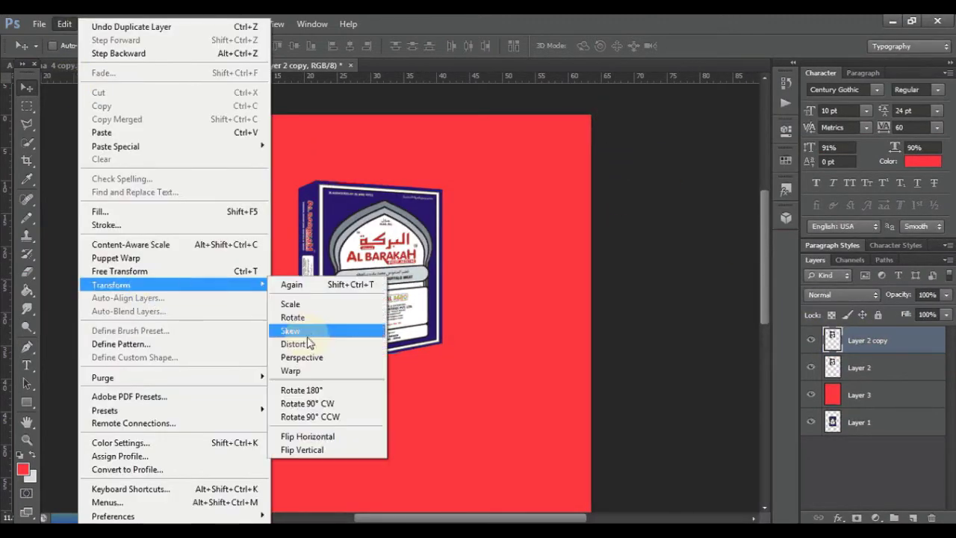
{"action": "left_click", "coordinate": [315, 448]}
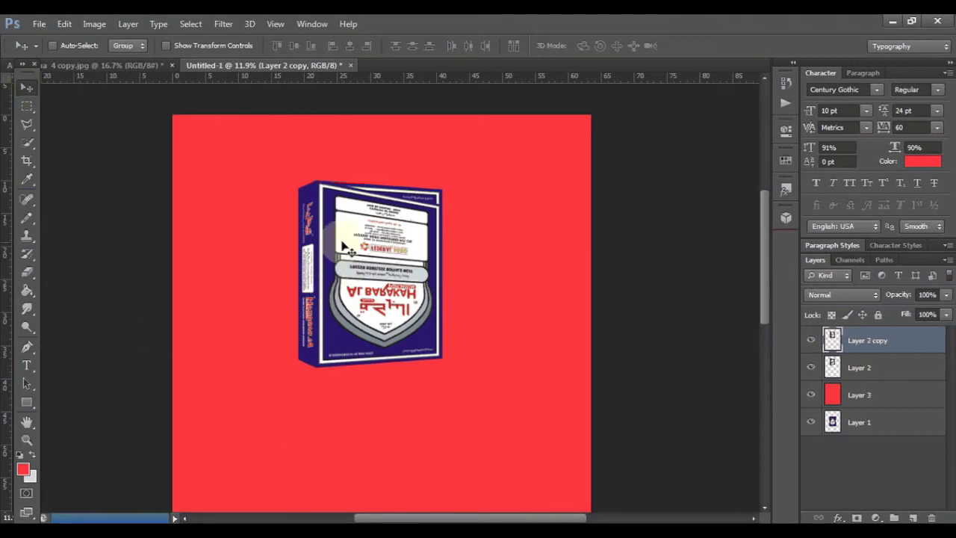
{"action": "left_click_drag", "start_coordinate": [329, 247], "coordinate": [312, 290]}
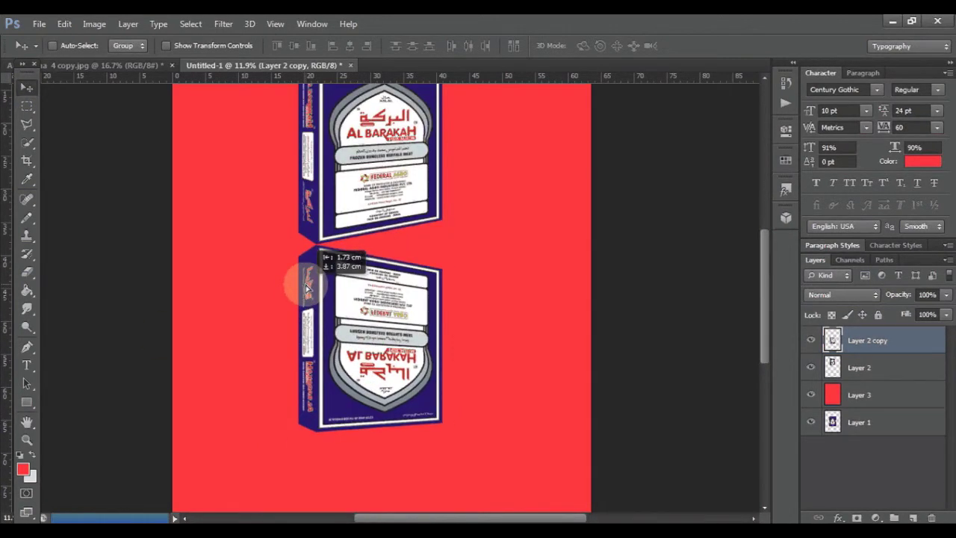
Start a skew transform on the flipped copy.
{"action": "scroll", "coordinate": [306, 285], "scroll_direction": "up", "scroll_amount": 2}
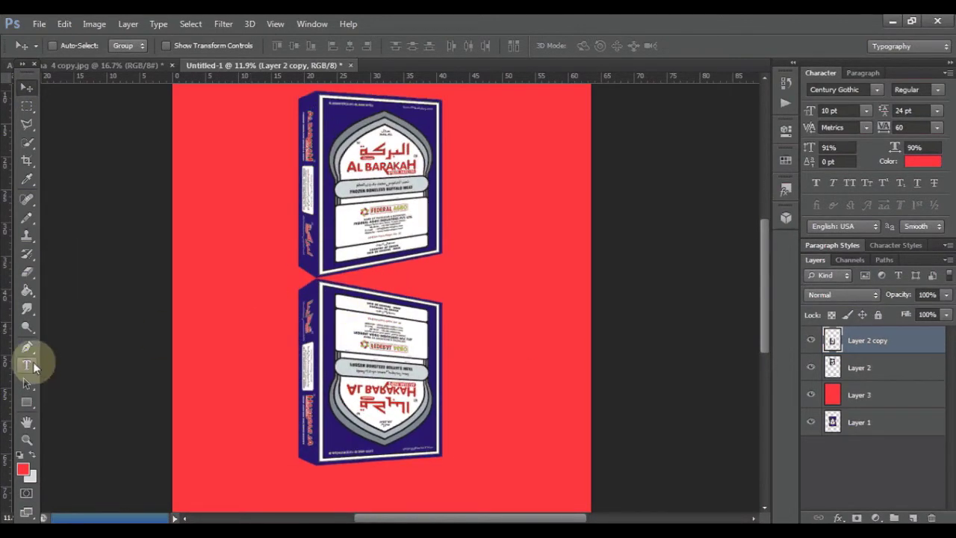
{"action": "left_click", "coordinate": [64, 23]}
{"action": "mouse_move", "coordinate": [175, 284]}
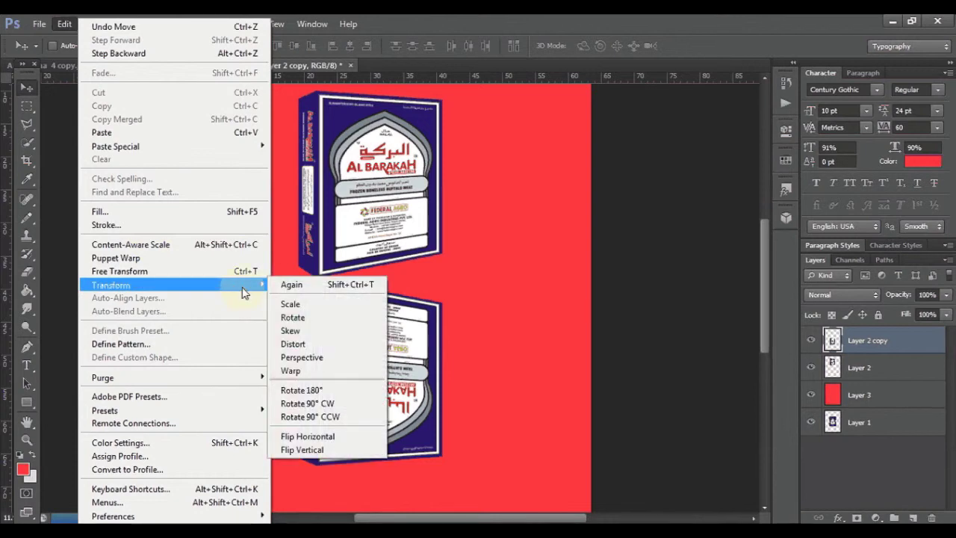
{"action": "left_click", "coordinate": [301, 450]}
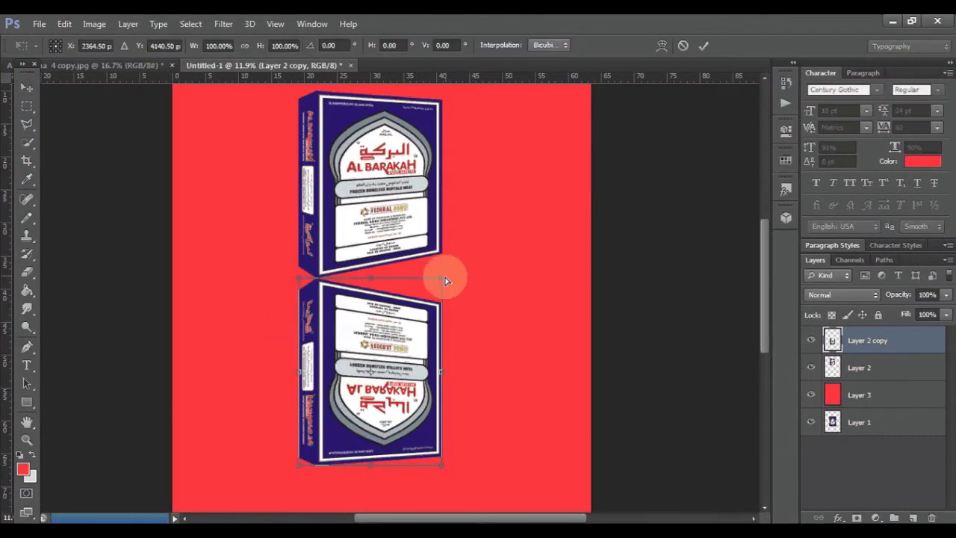
Skew the mirrored copy's right edge to meet the box's slanted bottom, apply, and nudge it down.
{"action": "left_click_drag", "start_coordinate": [446, 281], "coordinate": [441, 220]}
{"action": "left_click_drag", "start_coordinate": [444, 464], "coordinate": [438, 411]}
{"action": "left_click_drag", "start_coordinate": [442, 238], "coordinate": [441, 227]}
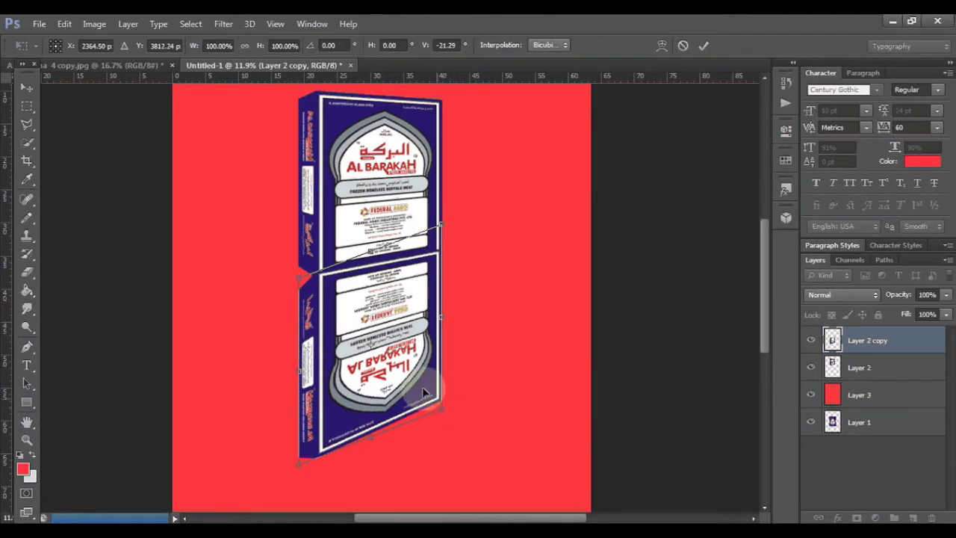
{"action": "left_click", "coordinate": [29, 106]}
{"action": "left_click", "coordinate": [428, 220]}
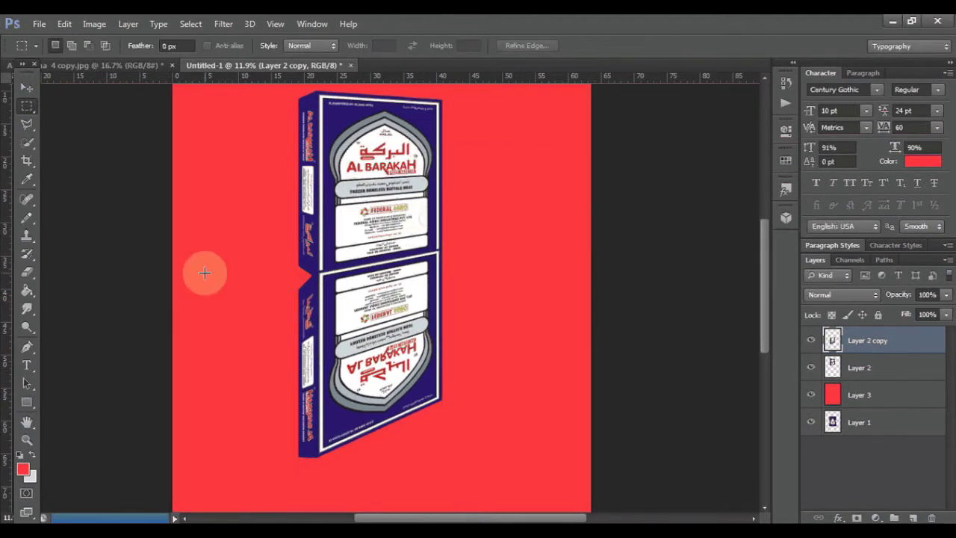
{"action": "left_click", "coordinate": [27, 87]}
{"action": "left_click_drag", "start_coordinate": [391, 250], "coordinate": [383, 245]}
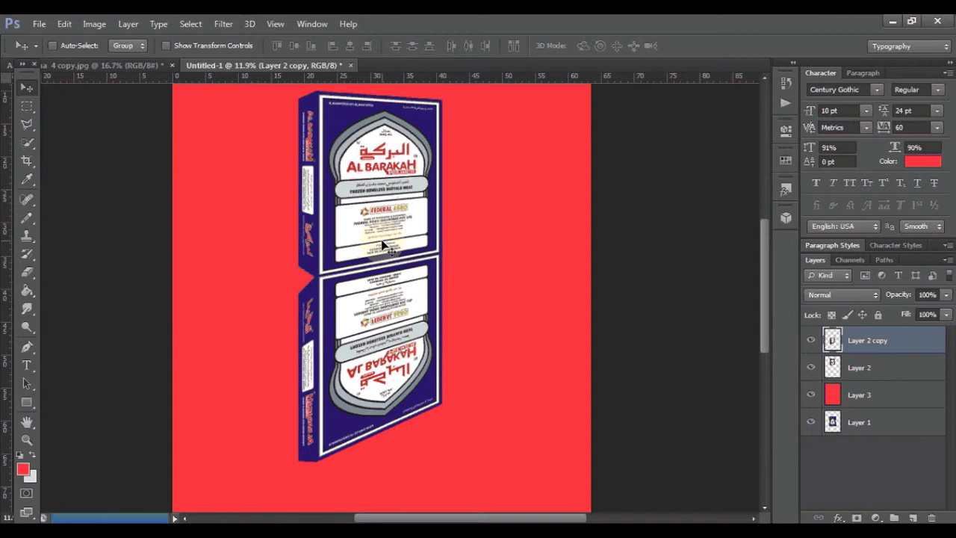
{"action": "key", "text": "shift+Down"}
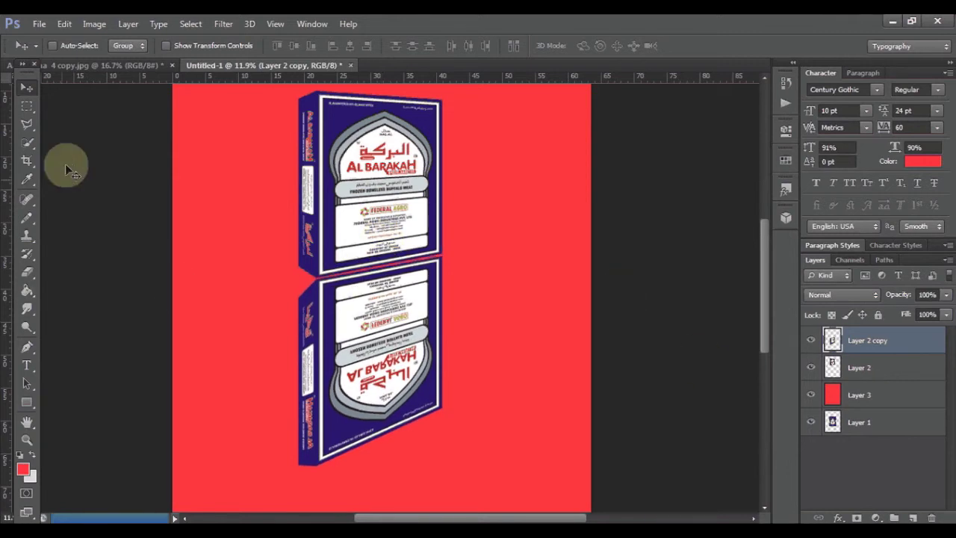
Marquee-select the reflection's narrow left side panel, zooming in and back out.
{"action": "left_click", "coordinate": [26, 440]}
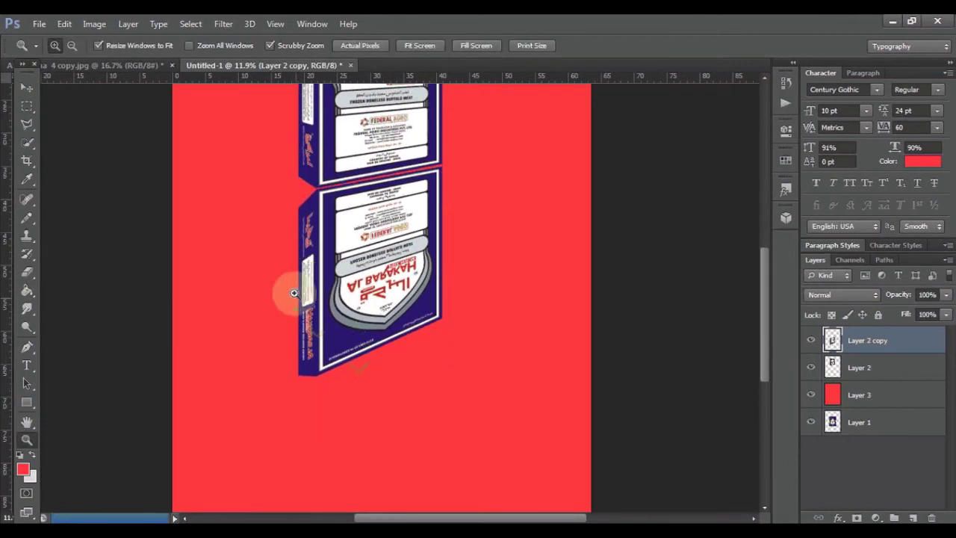
{"action": "left_click", "coordinate": [295, 292]}
{"action": "left_click", "coordinate": [27, 105]}
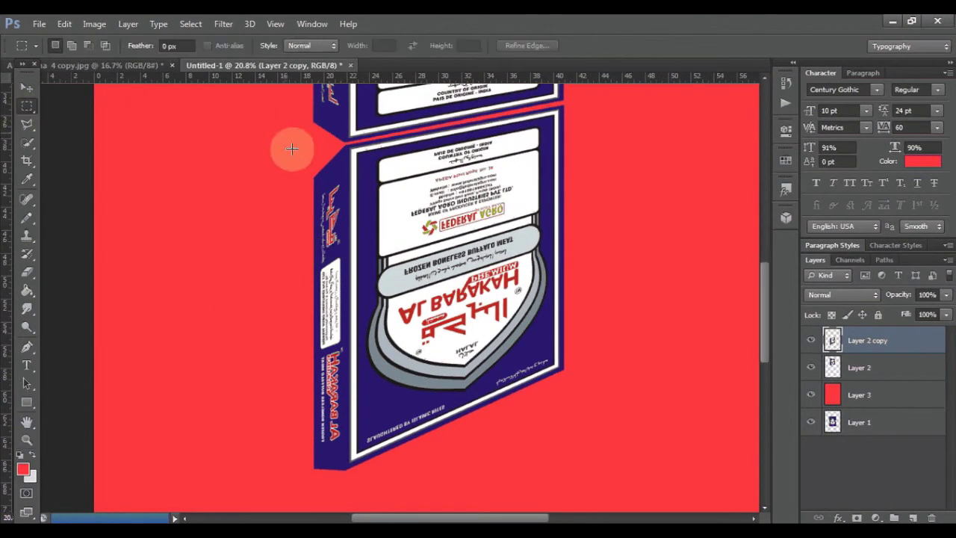
{"action": "left_click_drag", "start_coordinate": [284, 136], "coordinate": [345, 502]}
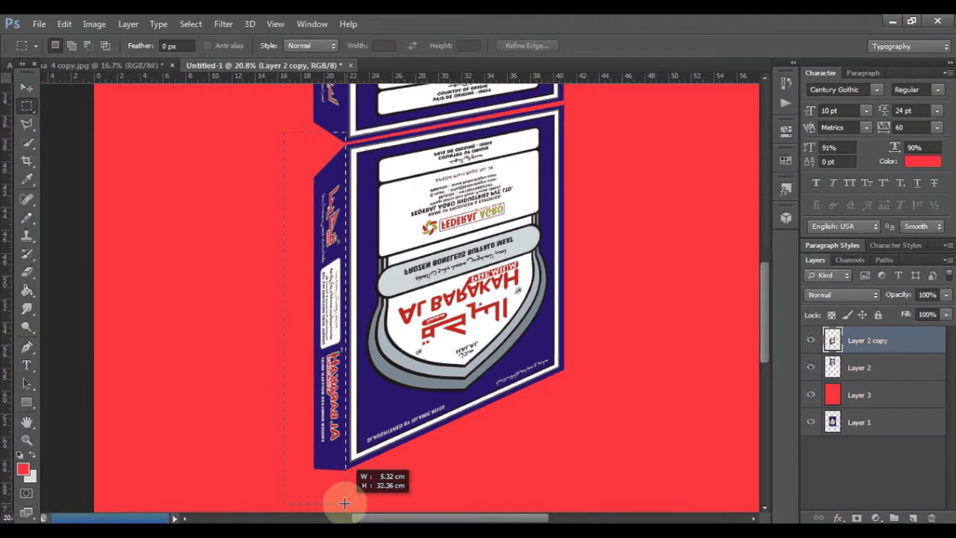
{"action": "scroll", "coordinate": [427, 299], "scroll_direction": "up", "scroll_amount": 2}
{"action": "left_click", "coordinate": [27, 439]}
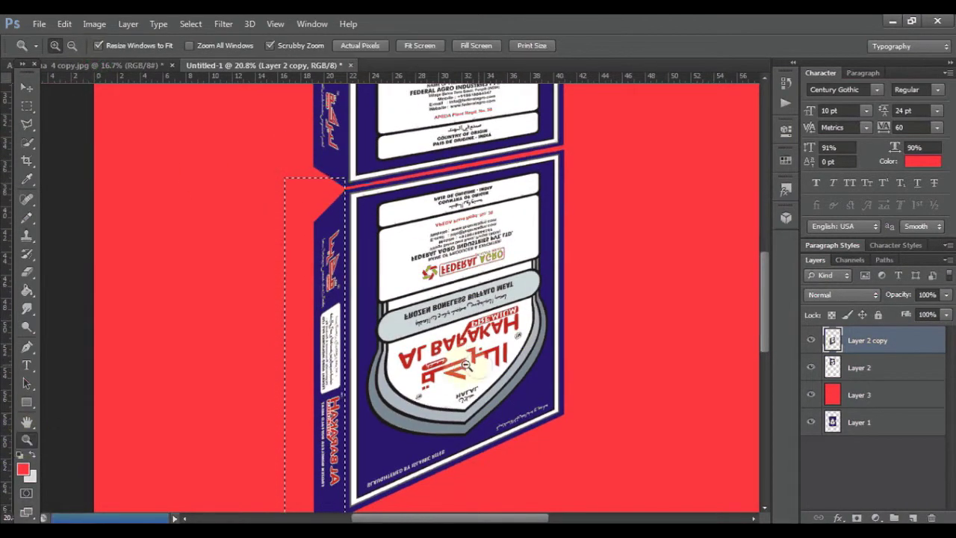
{"action": "left_click_drag", "start_coordinate": [465, 364], "coordinate": [220, 111]}
Free-transform the side strip, dragging its top and bottom corners to slant with the box side.
{"action": "left_click", "coordinate": [64, 24]}
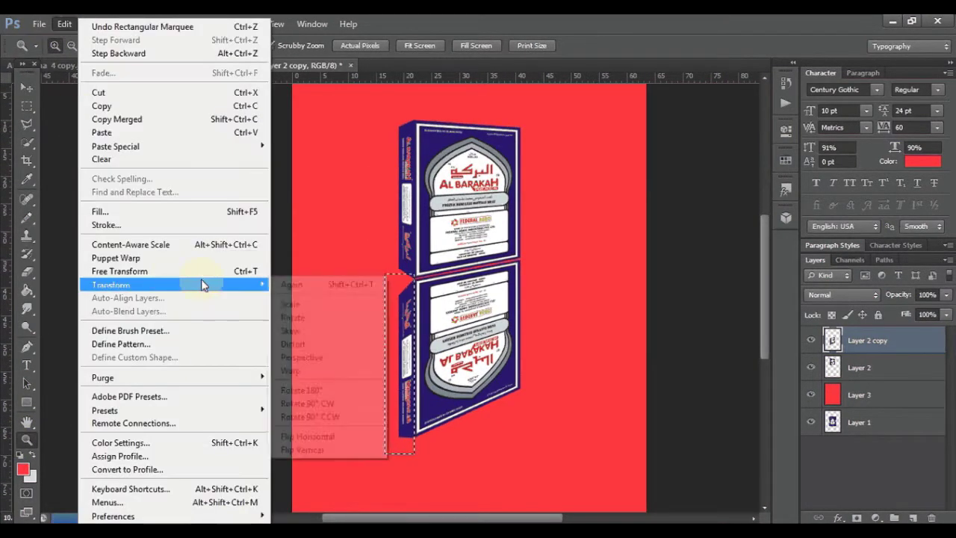
{"action": "left_click", "coordinate": [178, 271]}
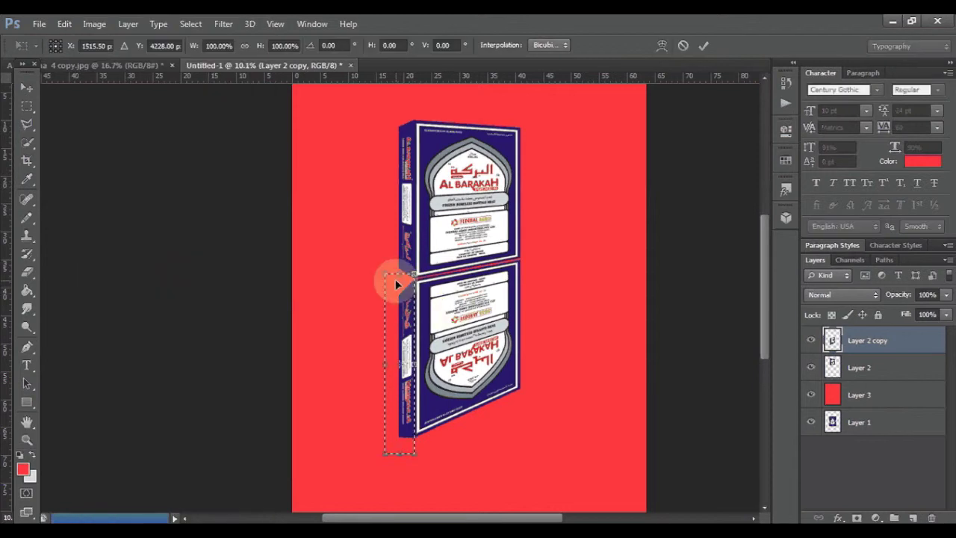
{"action": "mouse_move", "coordinate": [386, 275]}
{"action": "left_mouse_down"}
{"action": "mouse_move", "coordinate": [368, 179]}
{"action": "mouse_move", "coordinate": [374, 189]}
{"action": "left_mouse_up"}
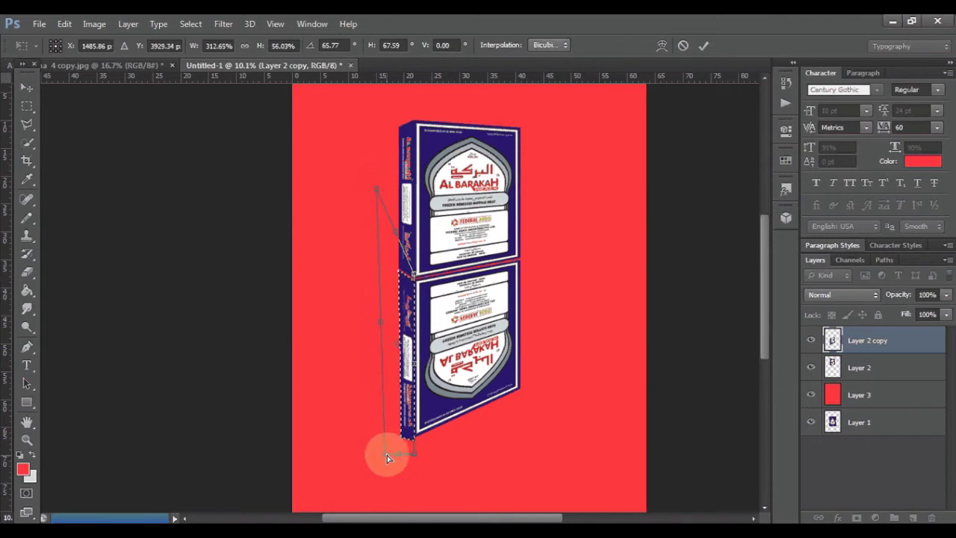
{"action": "left_click_drag", "start_coordinate": [386, 454], "coordinate": [372, 440]}
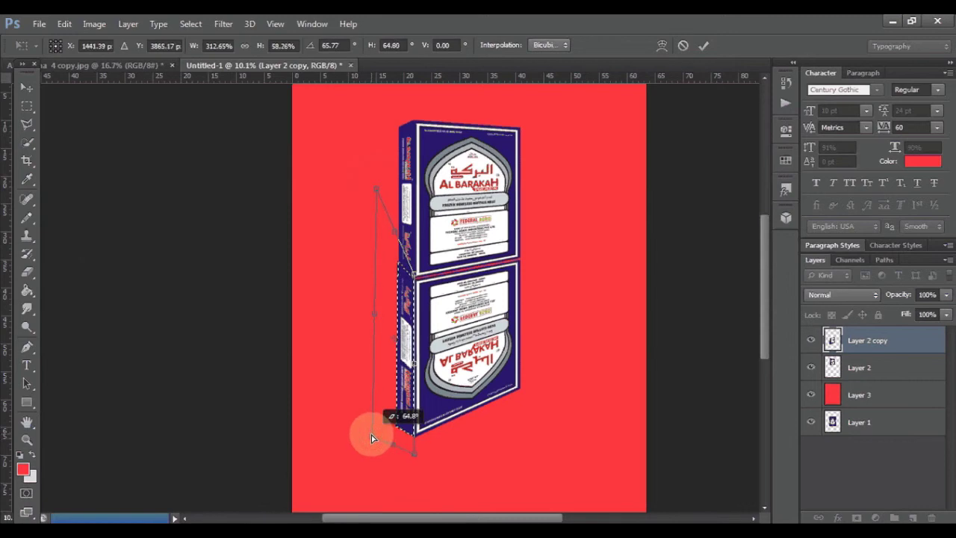
{"action": "left_click_drag", "start_coordinate": [372, 434], "coordinate": [377, 215]}
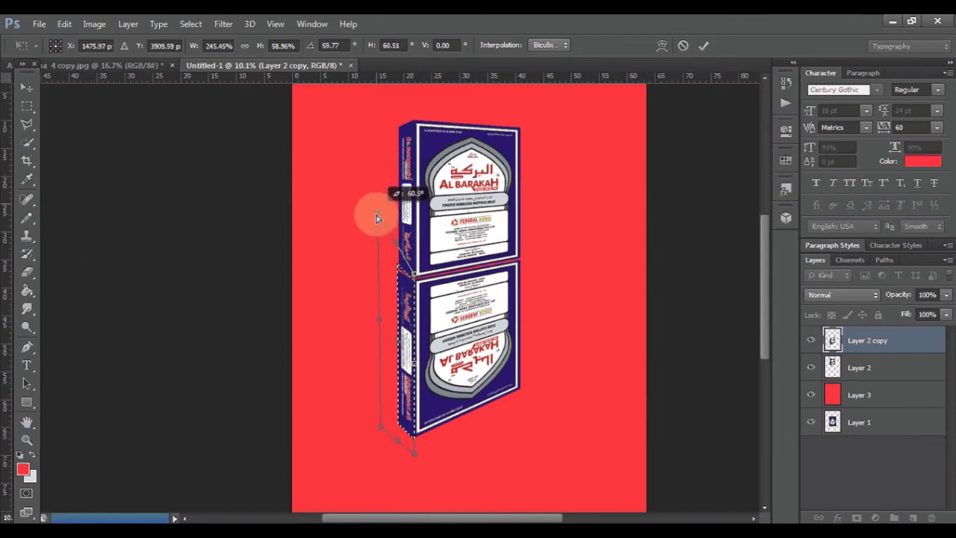
{"action": "left_click_drag", "start_coordinate": [377, 215], "coordinate": [382, 221]}
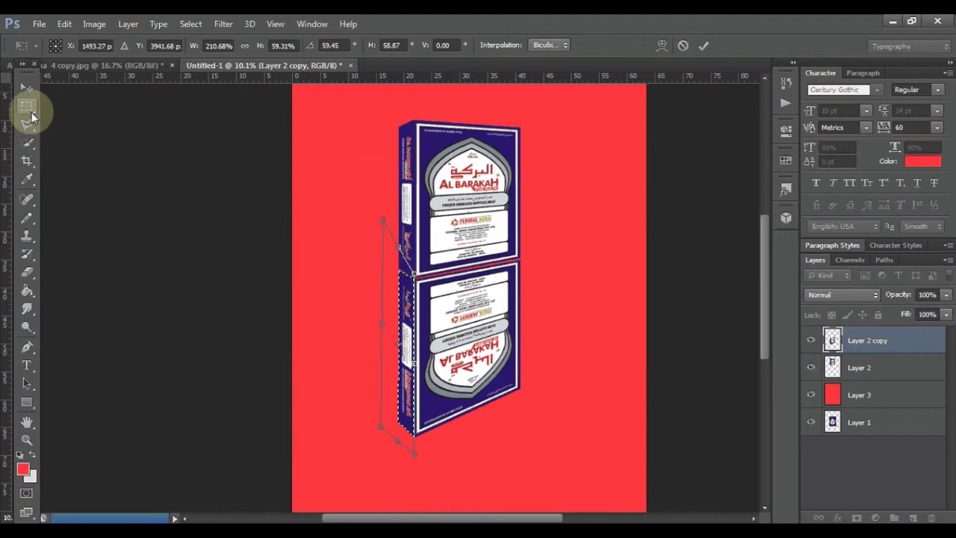
{"action": "left_click", "coordinate": [32, 111]}
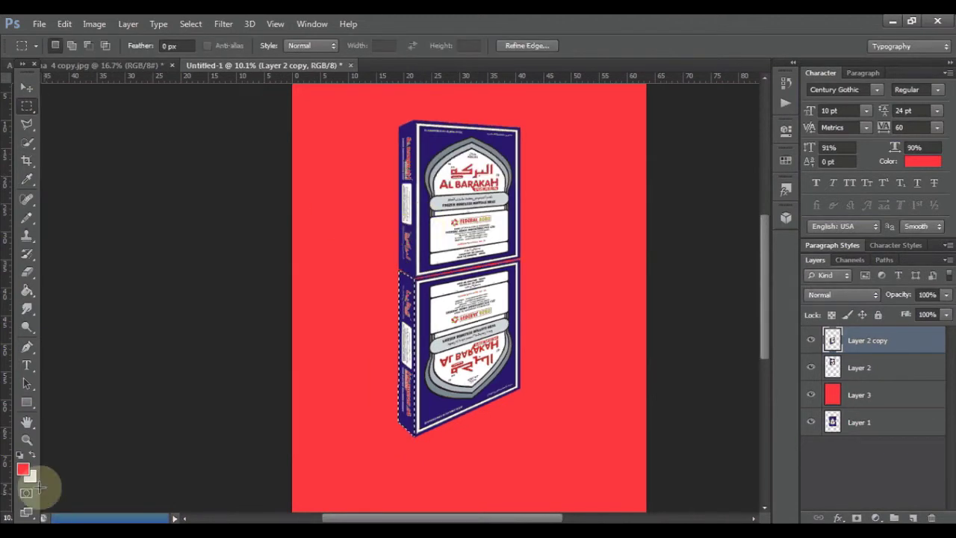
Zoom in closely on the top corner of the reflection's side panel.
{"action": "left_click", "coordinate": [26, 440]}
{"action": "left_click_drag", "start_coordinate": [523, 278], "coordinate": [560, 290]}
{"action": "left_click_drag", "start_coordinate": [208, 341], "coordinate": [272, 359]}
{"action": "left_click", "coordinate": [26, 105]}
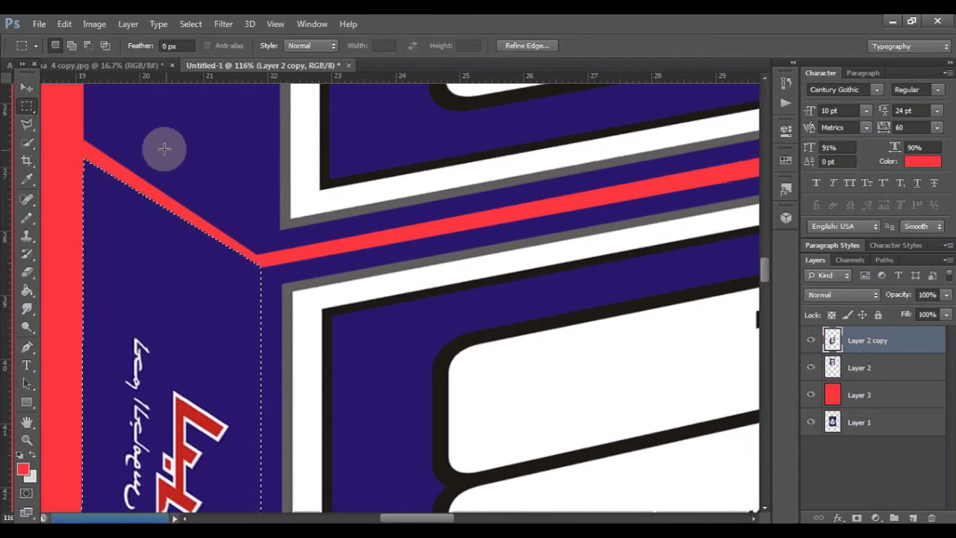
Free-transform the side panel's top corner onto the red stripe, apply it, and zoom back out.
{"action": "left_click", "coordinate": [65, 24]}
{"action": "left_click", "coordinate": [135, 272]}
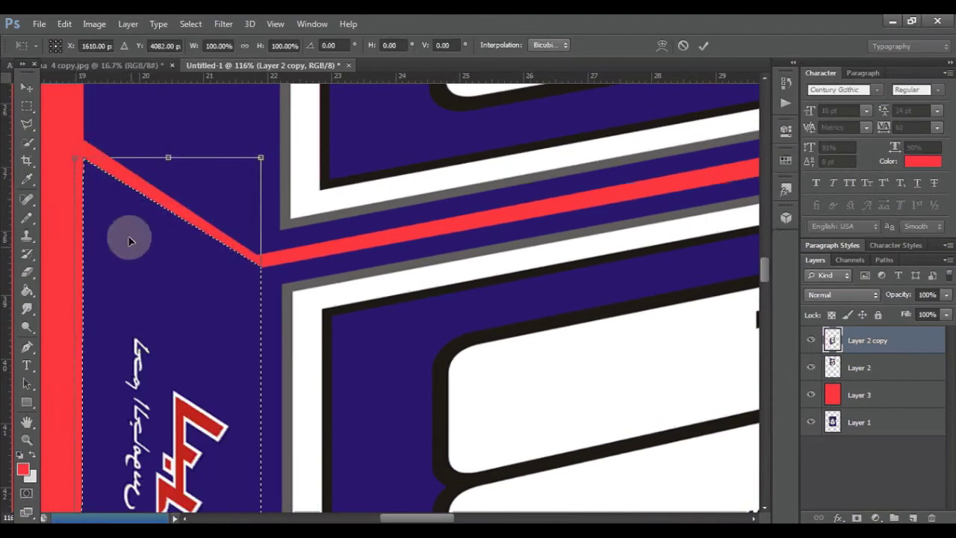
{"action": "left_click_drag", "start_coordinate": [83, 159], "coordinate": [73, 147]}
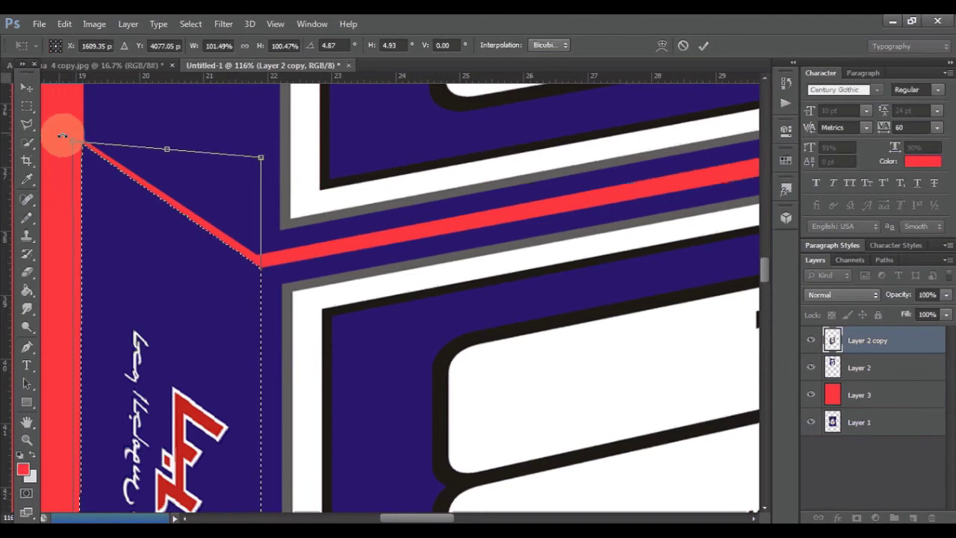
{"action": "left_click_drag", "start_coordinate": [72, 147], "coordinate": [76, 150]}
{"action": "left_click", "coordinate": [26, 106]}
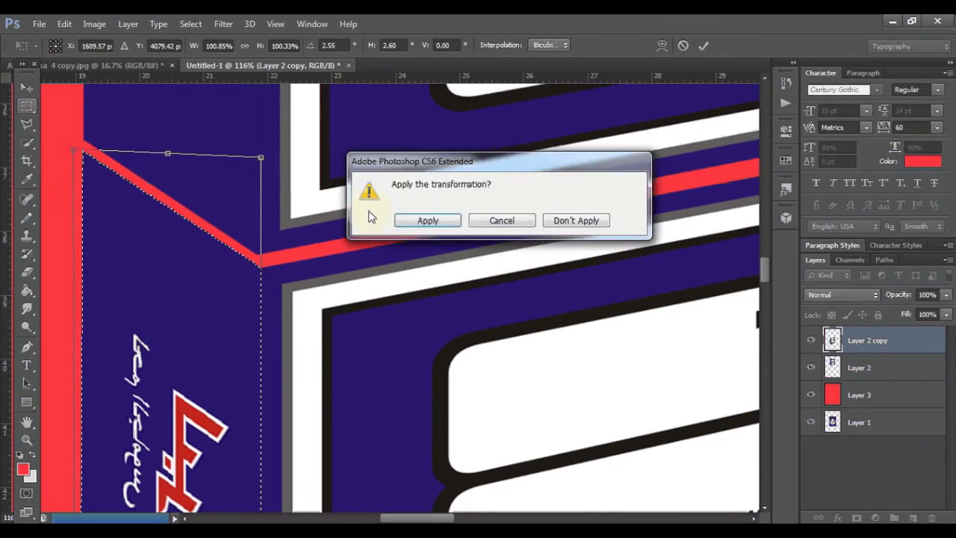
{"action": "left_click", "coordinate": [414, 221]}
{"action": "left_click", "coordinate": [53, 118]}
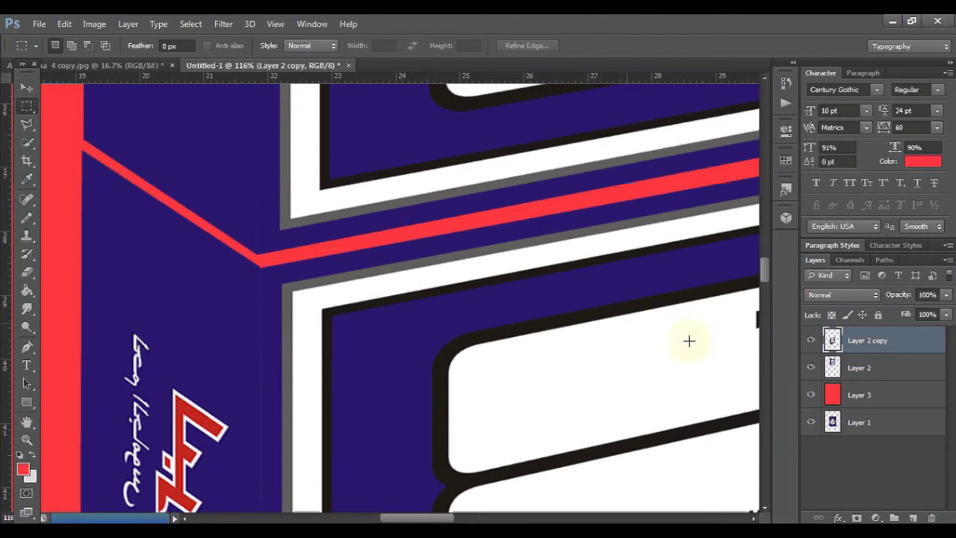
{"action": "left_click_drag", "start_coordinate": [447, 518], "coordinate": [478, 517]}
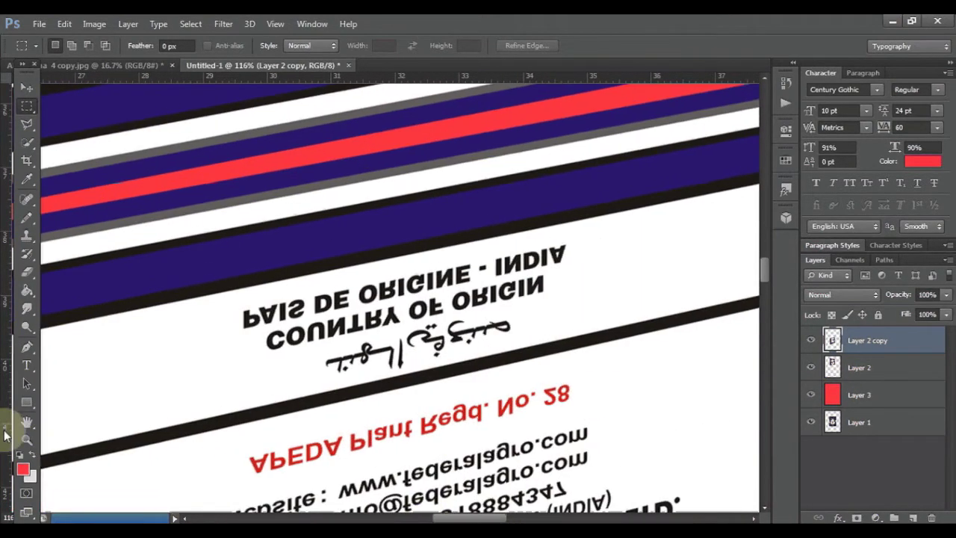
{"action": "key", "text": "z"}
{"action": "mouse_move", "coordinate": [561, 262]}
{"action": "left_mouse_down"}
{"action": "mouse_move", "coordinate": [458, 254]}
{"action": "mouse_move", "coordinate": [636, 261]}
{"action": "left_mouse_up"}
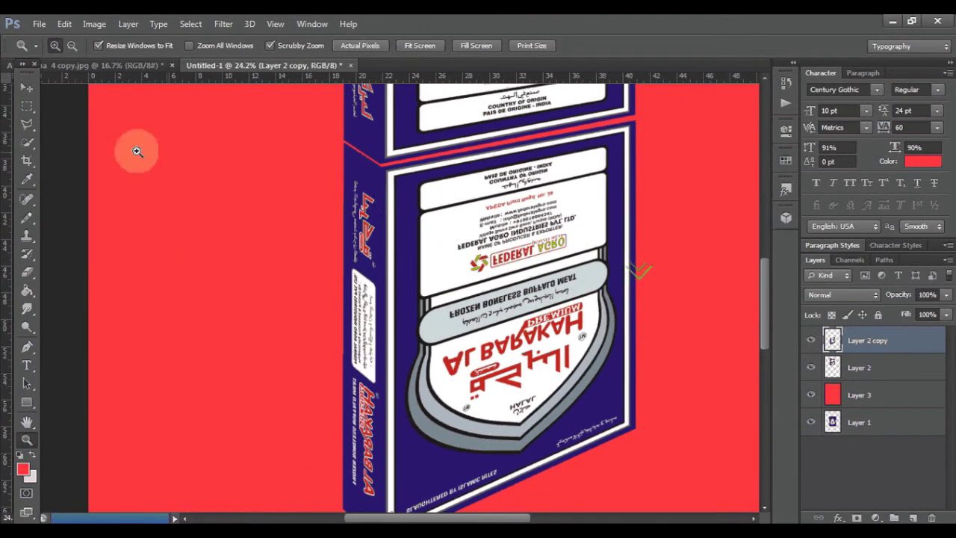
Marquee-select the flipped reflection copy and zoom in on the seam at the box's edge.
{"action": "left_click", "coordinate": [27, 105]}
{"action": "left_click_drag", "start_coordinate": [678, 112], "coordinate": [384, 468]}
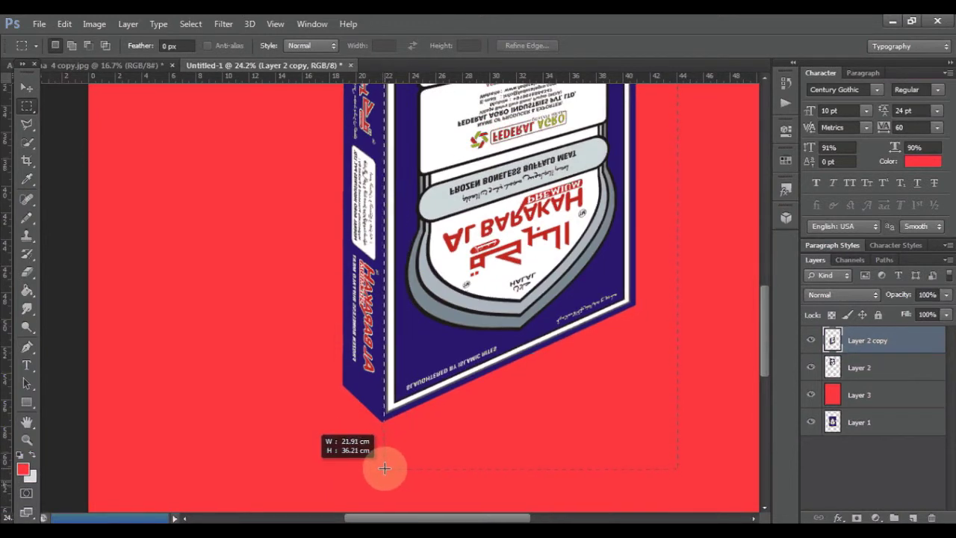
{"action": "left_click_drag", "start_coordinate": [384, 468], "coordinate": [389, 456]}
{"action": "scroll", "coordinate": [389, 456], "scroll_direction": "up", "scroll_amount": 5}
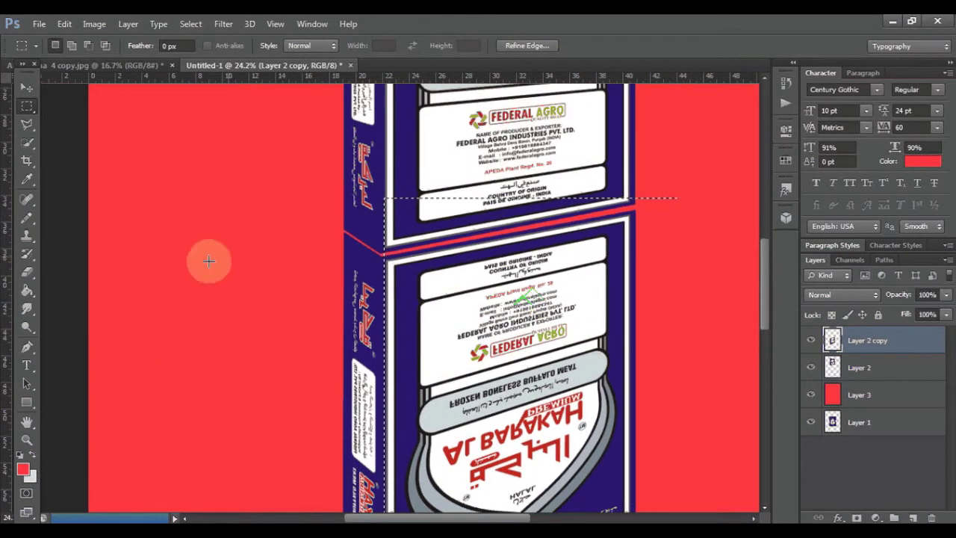
{"action": "left_click", "coordinate": [26, 441]}
{"action": "left_click", "coordinate": [651, 202]}
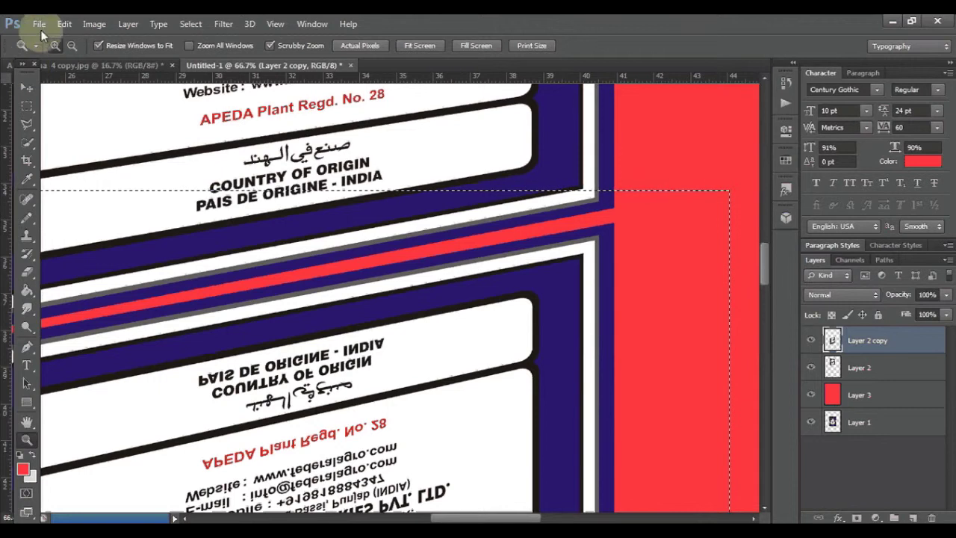
Rotate the reflection slightly so its top edge meets the red seam, then zoom out.
{"action": "left_click", "coordinate": [64, 24]}
{"action": "left_click", "coordinate": [119, 271]}
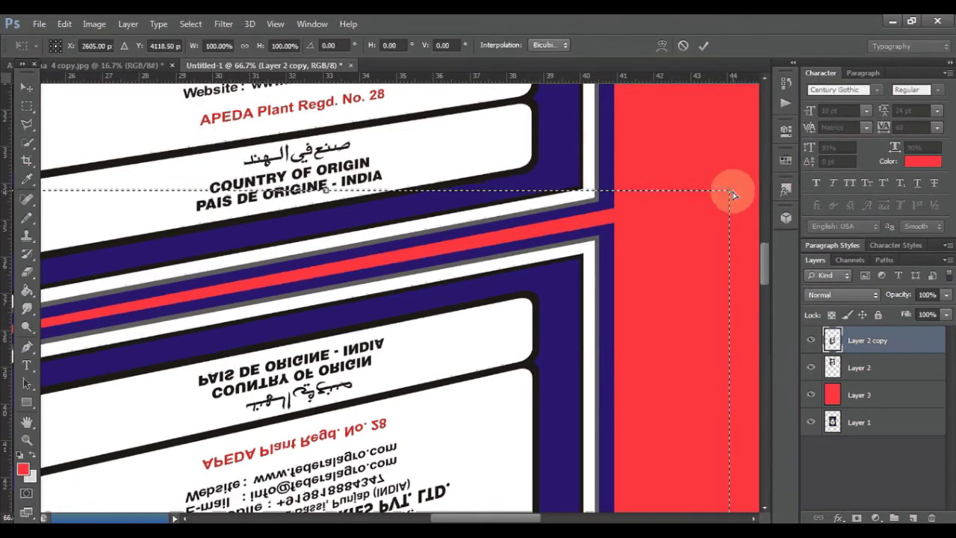
{"action": "left_click_drag", "start_coordinate": [733, 192], "coordinate": [730, 187]}
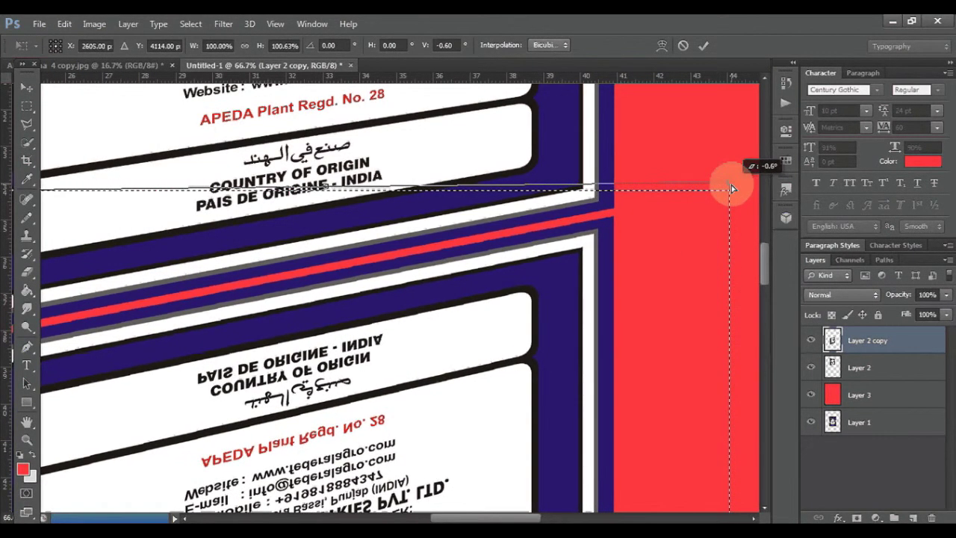
{"action": "left_click", "coordinate": [26, 105]}
{"action": "left_click", "coordinate": [426, 220]}
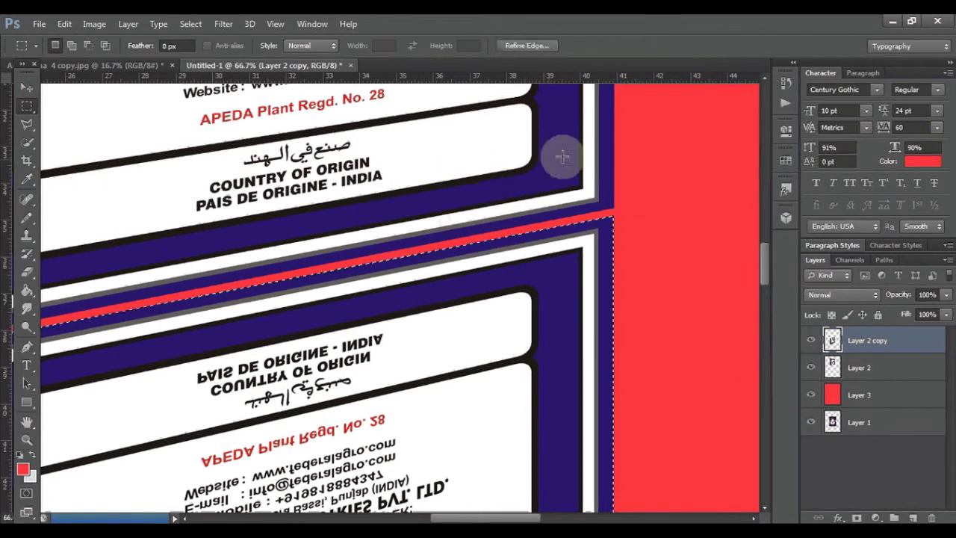
{"action": "scroll", "coordinate": [437, 517], "scroll_direction": "left", "scroll_amount": 5}
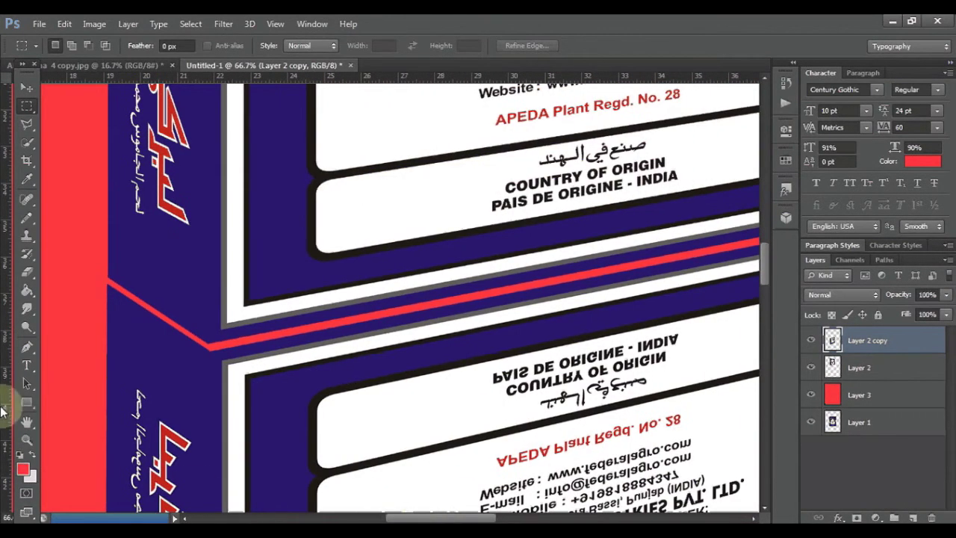
{"action": "left_click", "coordinate": [29, 438]}
{"action": "left_click_drag", "start_coordinate": [495, 341], "coordinate": [438, 325]}
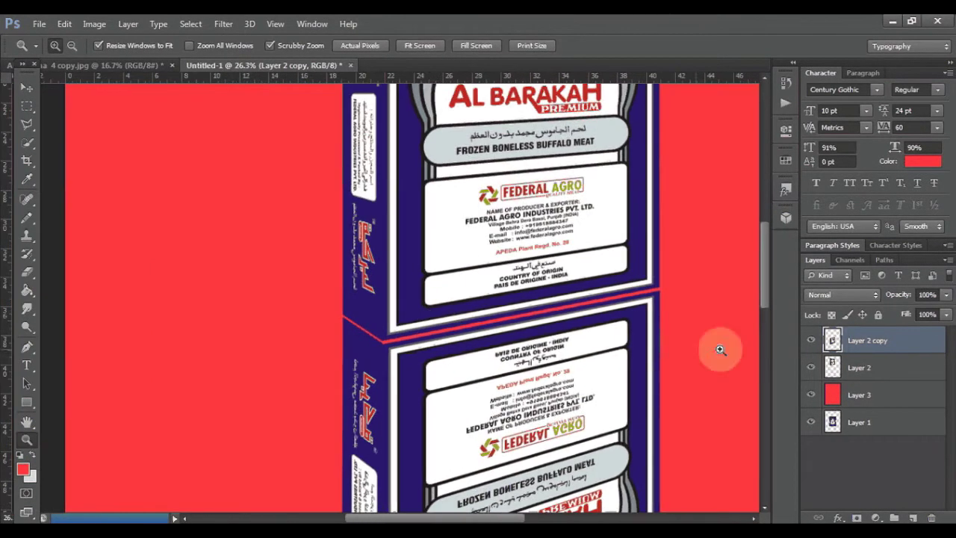
Zoom out to the whole document and add a black layer mask to Layer 2 copy.
{"action": "left_click", "coordinate": [27, 87]}
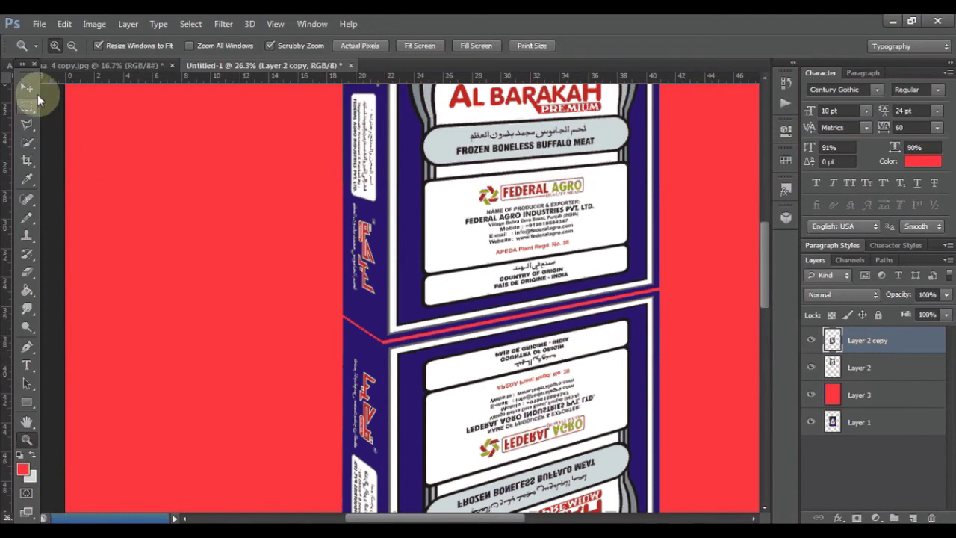
{"action": "left_click", "coordinate": [27, 439]}
{"action": "left_click_drag", "start_coordinate": [665, 302], "coordinate": [568, 292]}
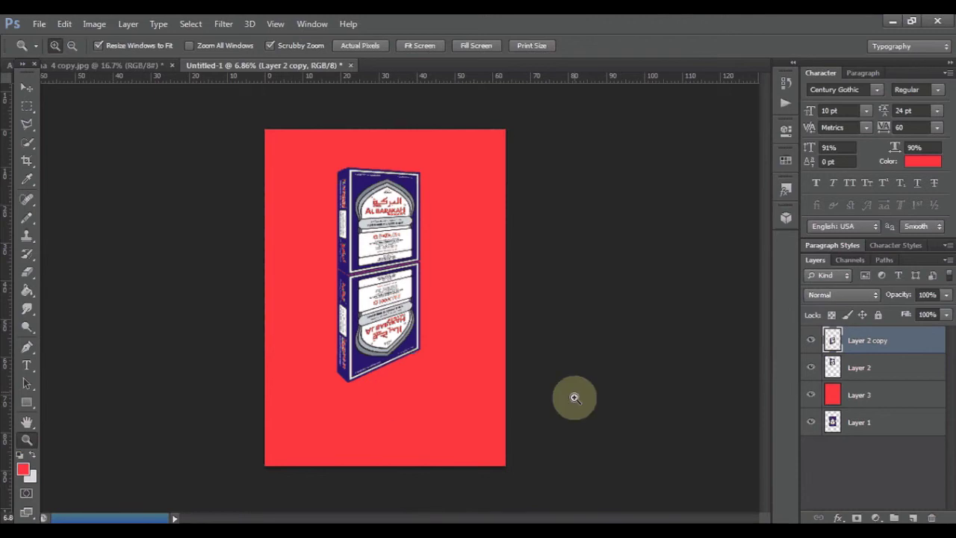
{"action": "left_click", "coordinate": [857, 517], "text": "alt"}
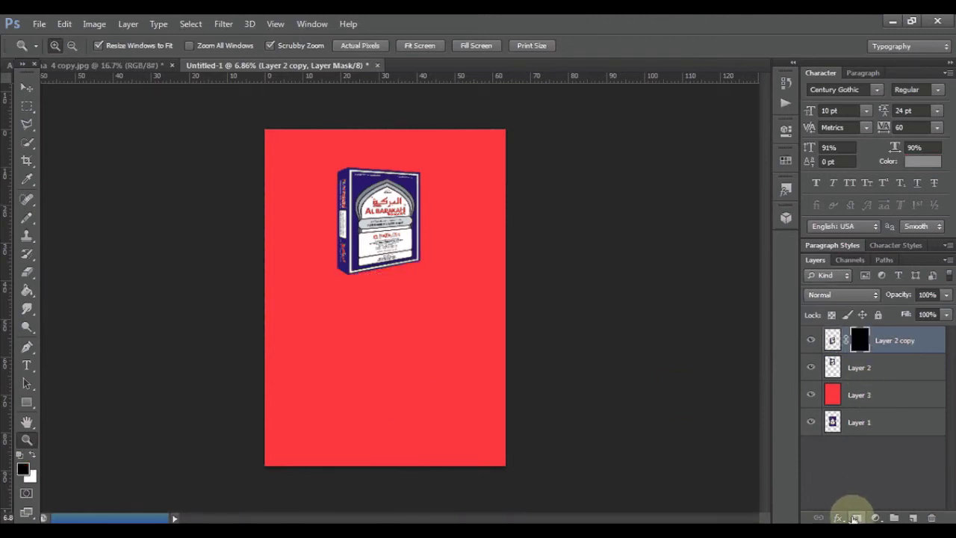
Turn the mask grey with Filter > Other > High Pass and swap the foreground/background colours.
{"action": "left_click", "coordinate": [224, 25]}
{"action": "left_click", "coordinate": [408, 285]}
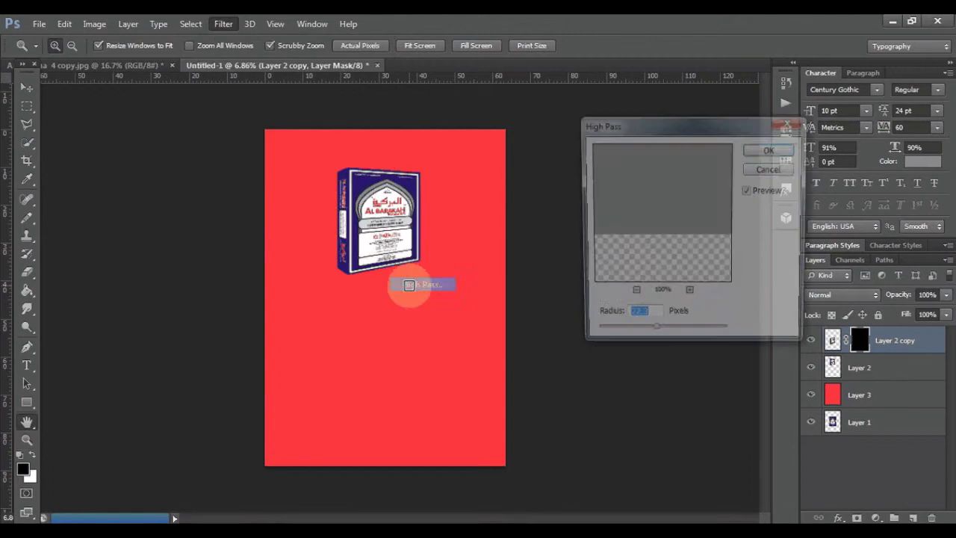
{"action": "left_click", "coordinate": [770, 150]}
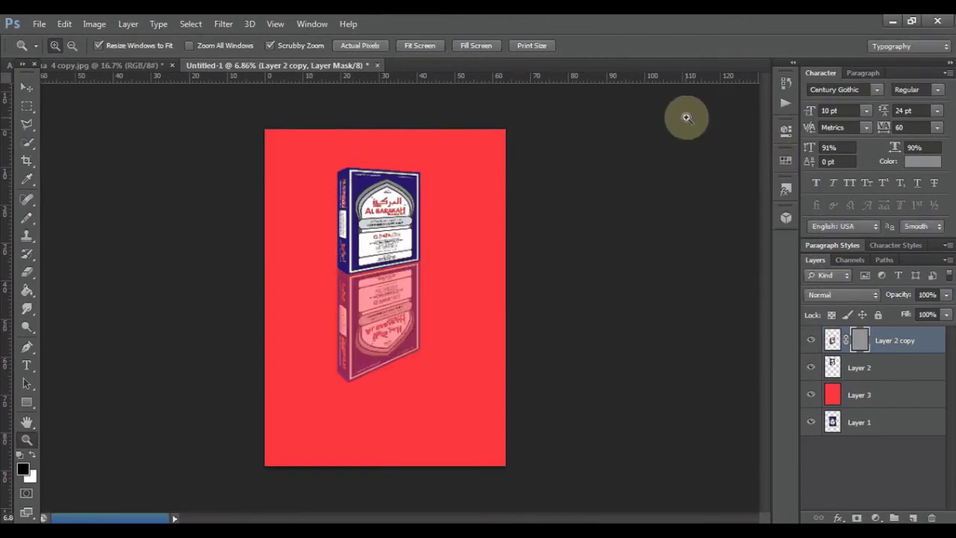
{"action": "key", "text": "g"}
{"action": "key", "text": "x"}
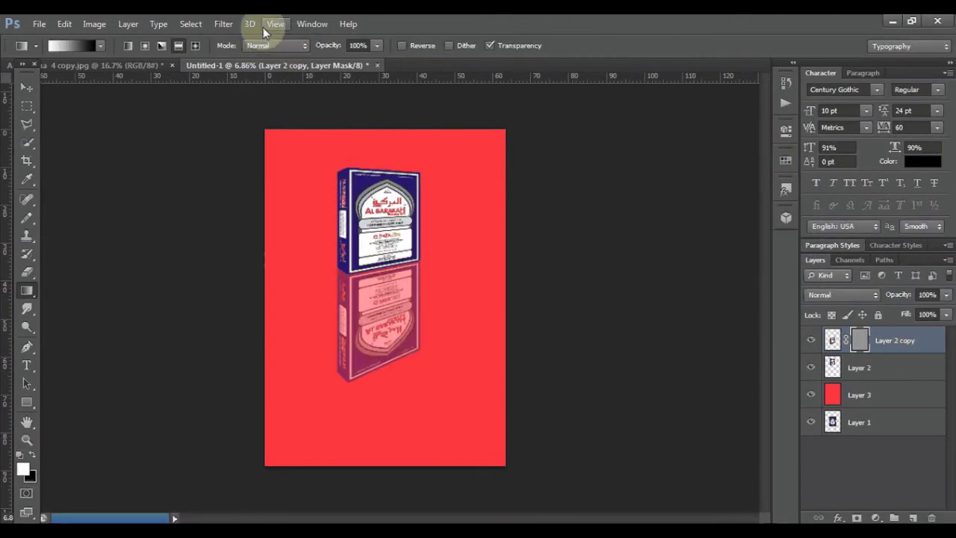
Choose the black-to-white gradient preset.
{"action": "left_click", "coordinate": [100, 46]}
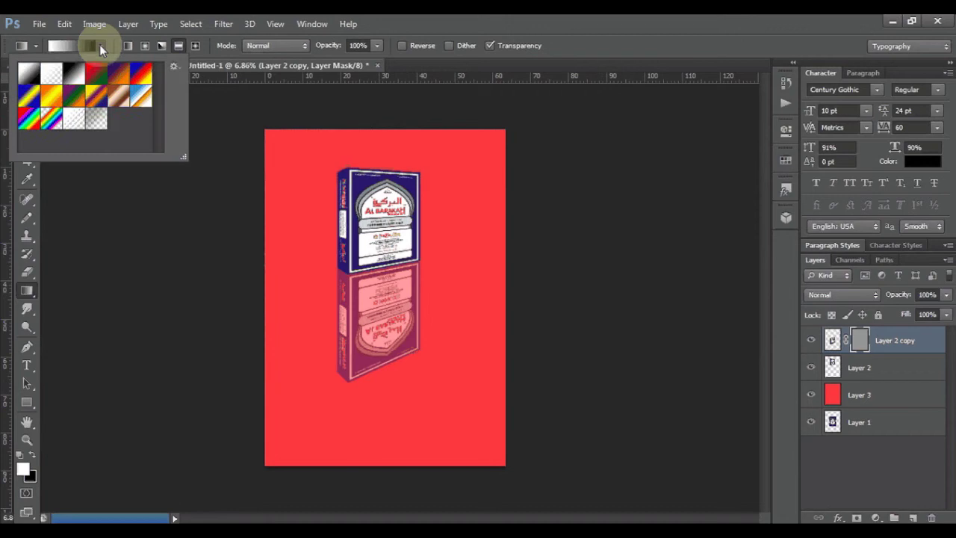
{"action": "left_click", "coordinate": [28, 73]}
{"action": "left_click", "coordinate": [332, 91]}
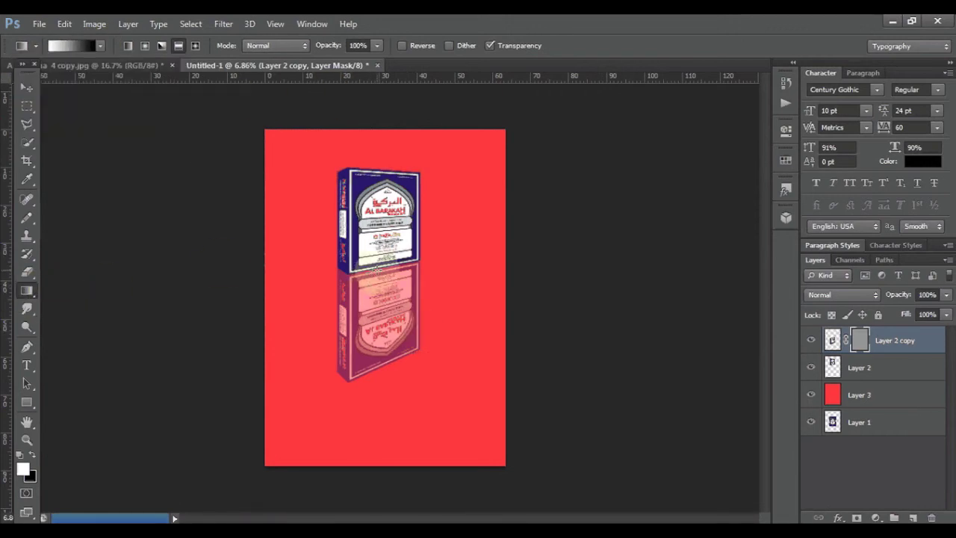
Drag the gradient downward over the reflection's mask, redrawing until the fade looks right.
{"action": "left_click_drag", "start_coordinate": [377, 265], "coordinate": [374, 403]}
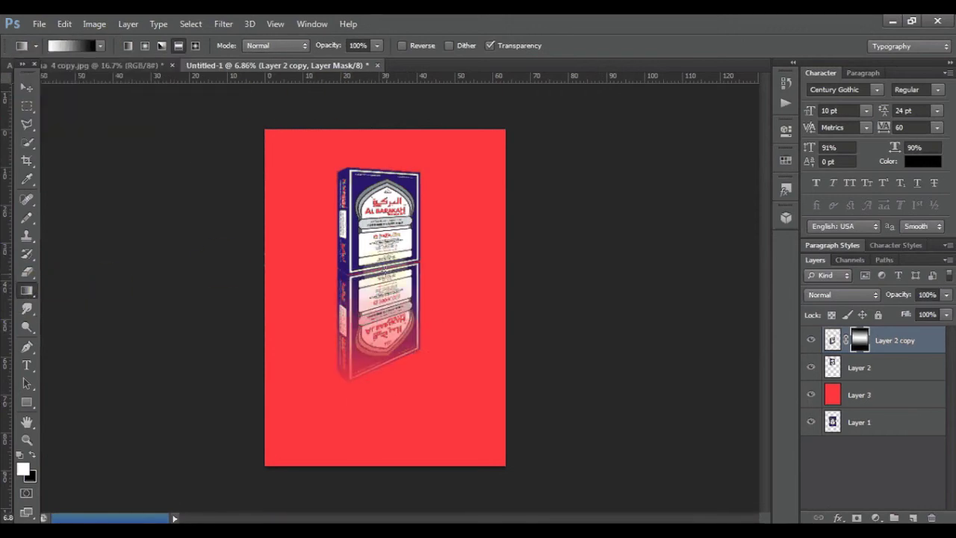
{"action": "left_click_drag", "start_coordinate": [385, 321], "coordinate": [380, 421]}
{"action": "left_click_drag", "start_coordinate": [378, 263], "coordinate": [377, 364]}
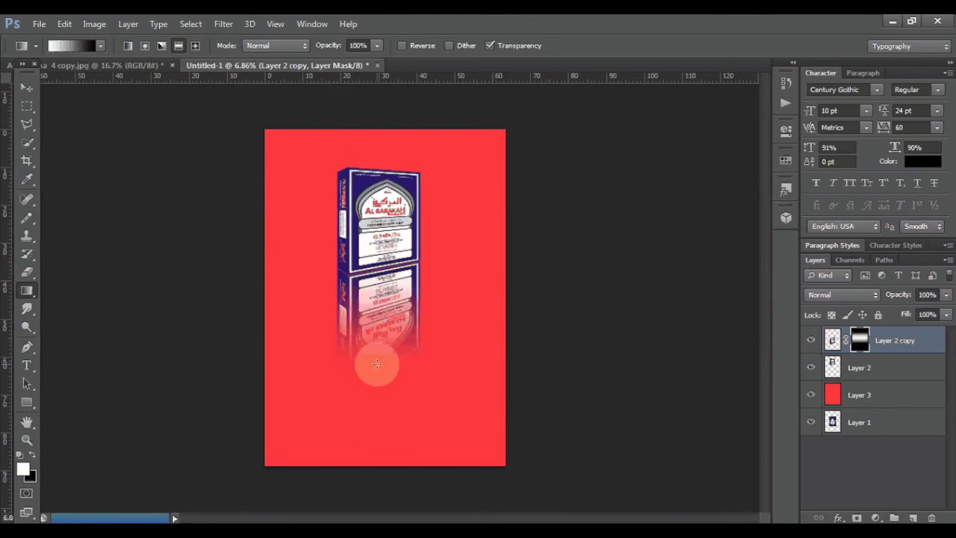
{"action": "left_click_drag", "start_coordinate": [376, 285], "coordinate": [379, 325]}
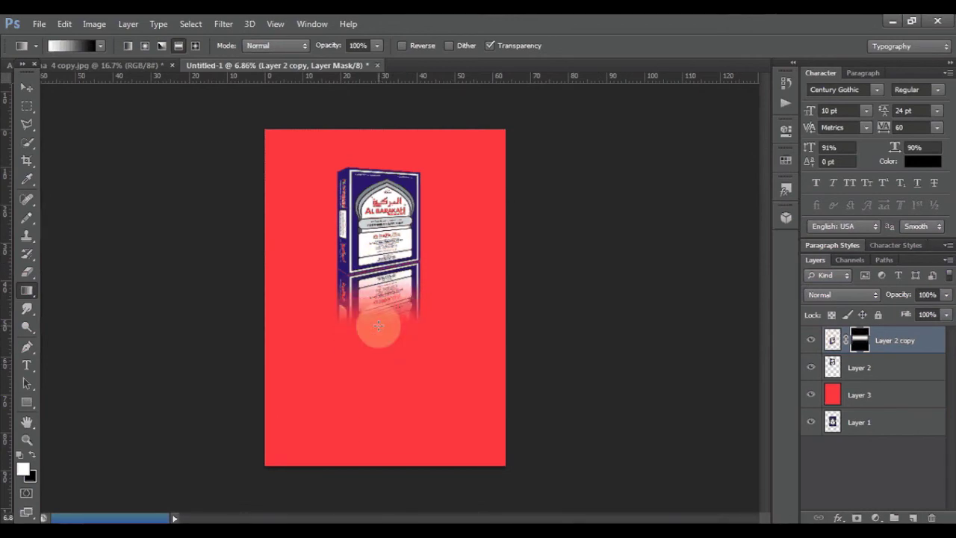
{"action": "left_click_drag", "start_coordinate": [378, 273], "coordinate": [379, 373]}
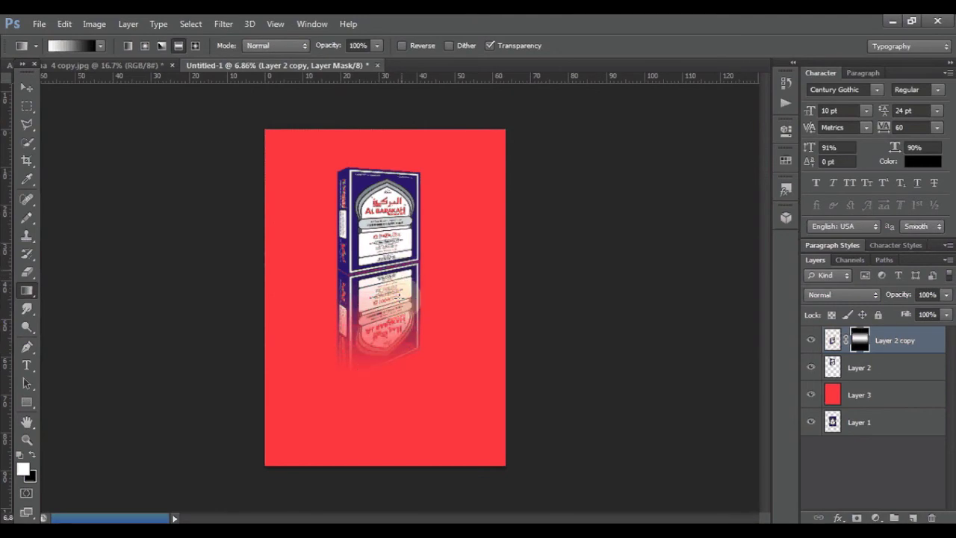
{"action": "left_click_drag", "start_coordinate": [397, 334], "coordinate": [396, 333]}
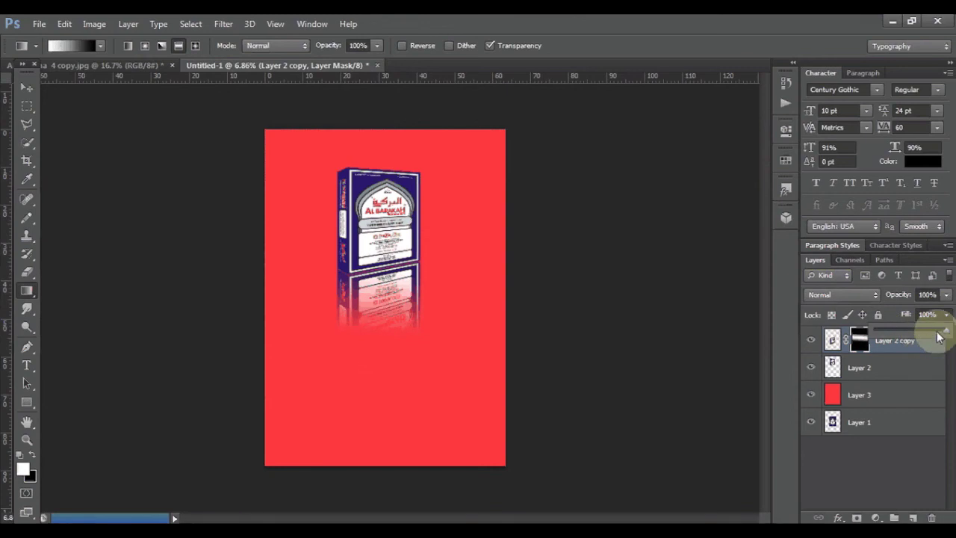
Set Layer 2 copy to 47% fill and 57% opacity, then zoom in around the box.
{"action": "left_click_drag", "start_coordinate": [932, 336], "coordinate": [921, 334]}
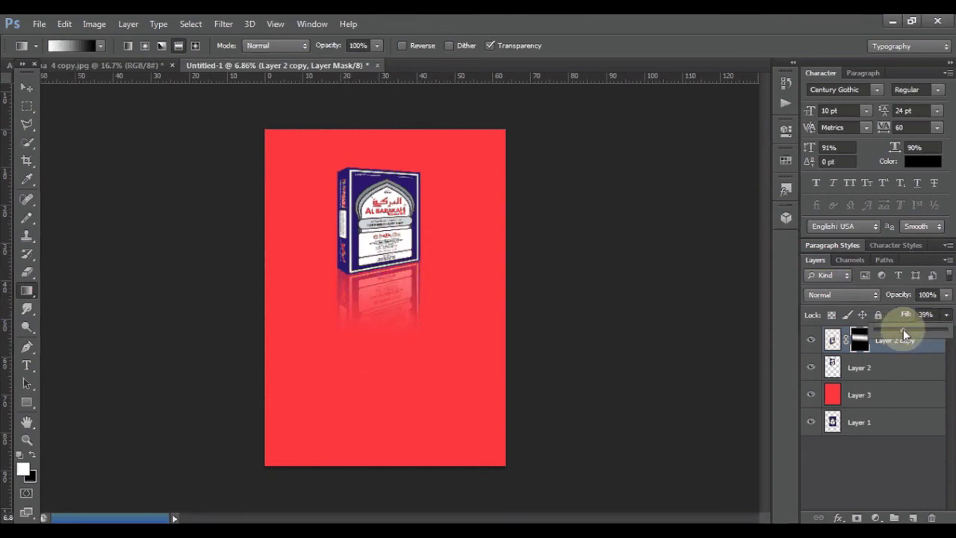
{"action": "left_click_drag", "start_coordinate": [947, 294], "coordinate": [937, 317]}
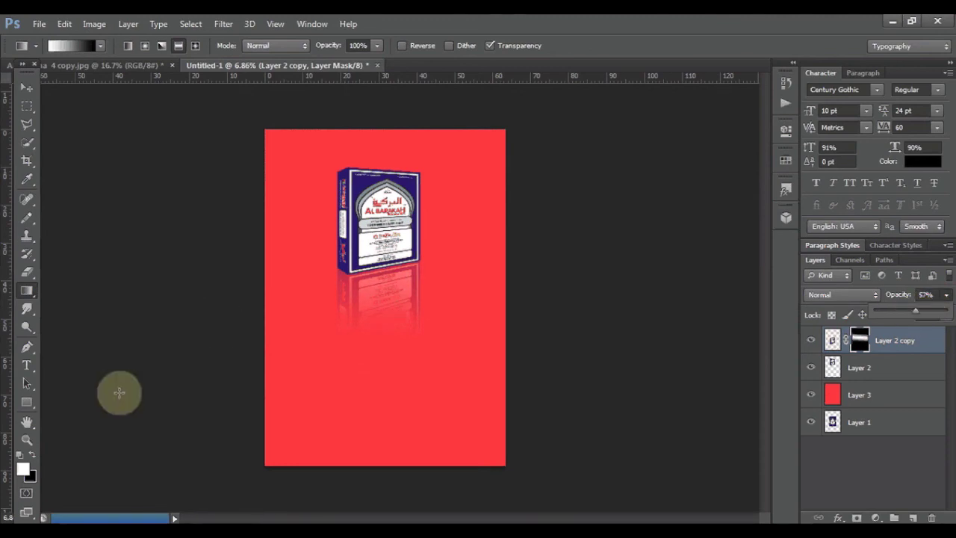
{"action": "left_click", "coordinate": [27, 440]}
{"action": "left_click", "coordinate": [438, 214]}
{"action": "left_click_drag", "start_coordinate": [441, 219], "coordinate": [452, 227]}
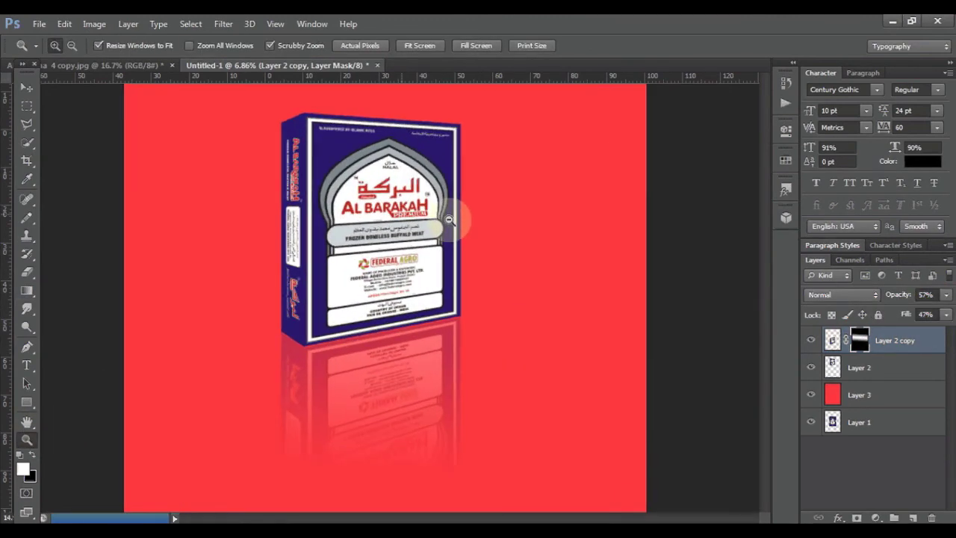